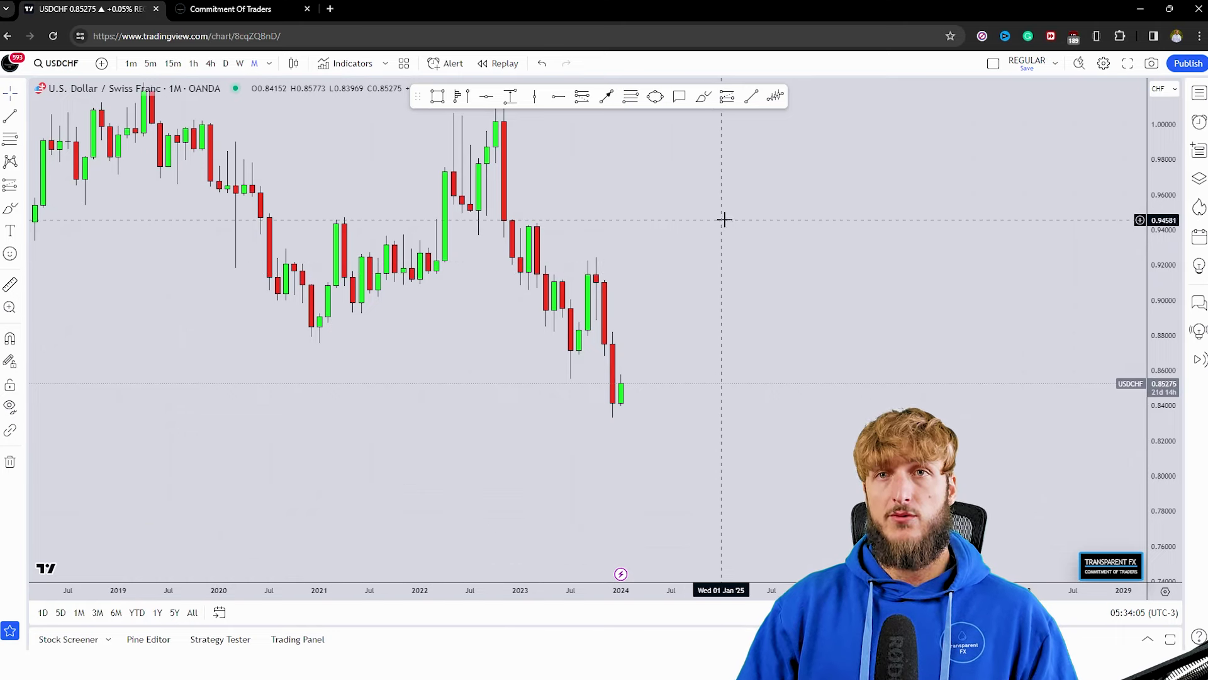
Draw a rectangle zone on the monthly USDCHF chart from May 2023 to December 2024, between about 0.858 and 0.871.
left_click(438, 96)
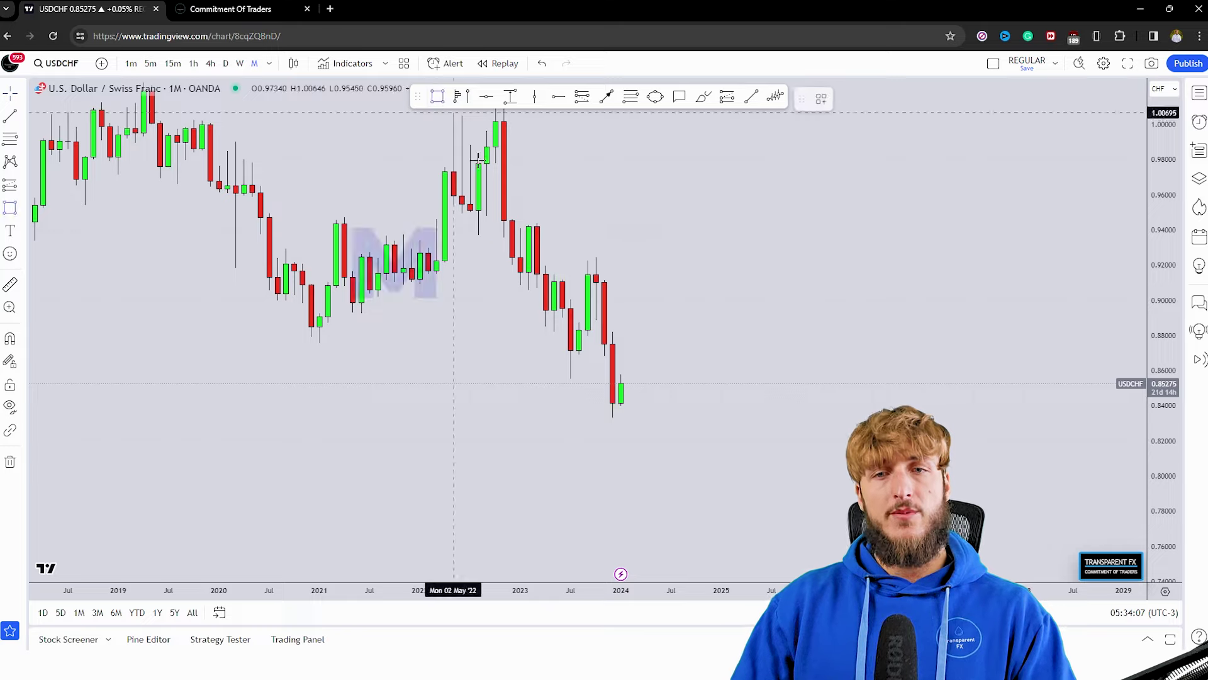
left_click(554, 374)
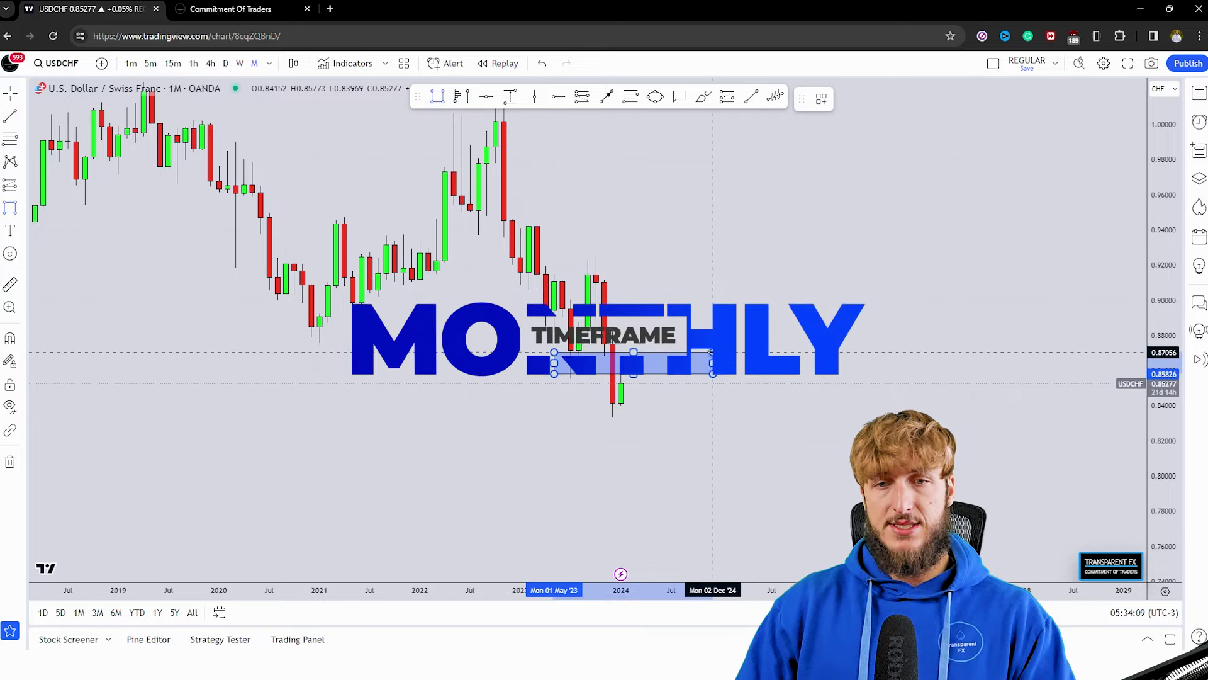
left_click(712, 354)
left_click_drag(827, 469, 764, 448)
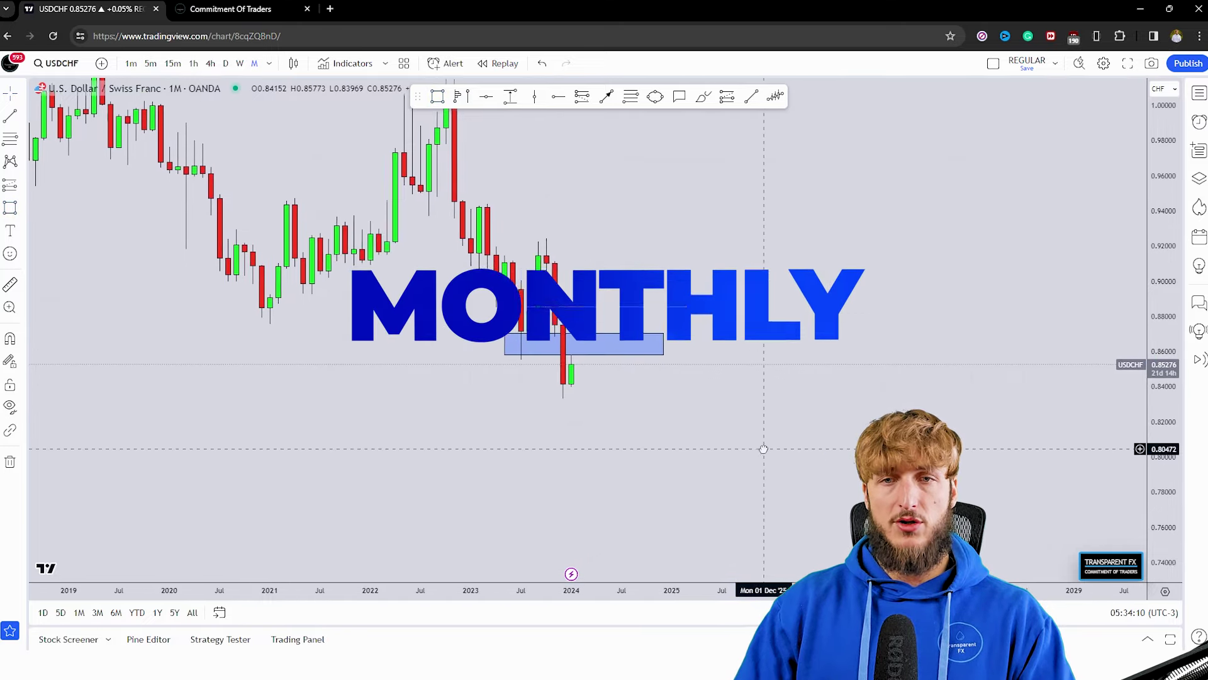
Brush the monthly swing around the zone, circling the earlier low and the expected retest, and project a drop to about 0.816.
left_click(703, 96)
left_click_drag(526, 344, 535, 269)
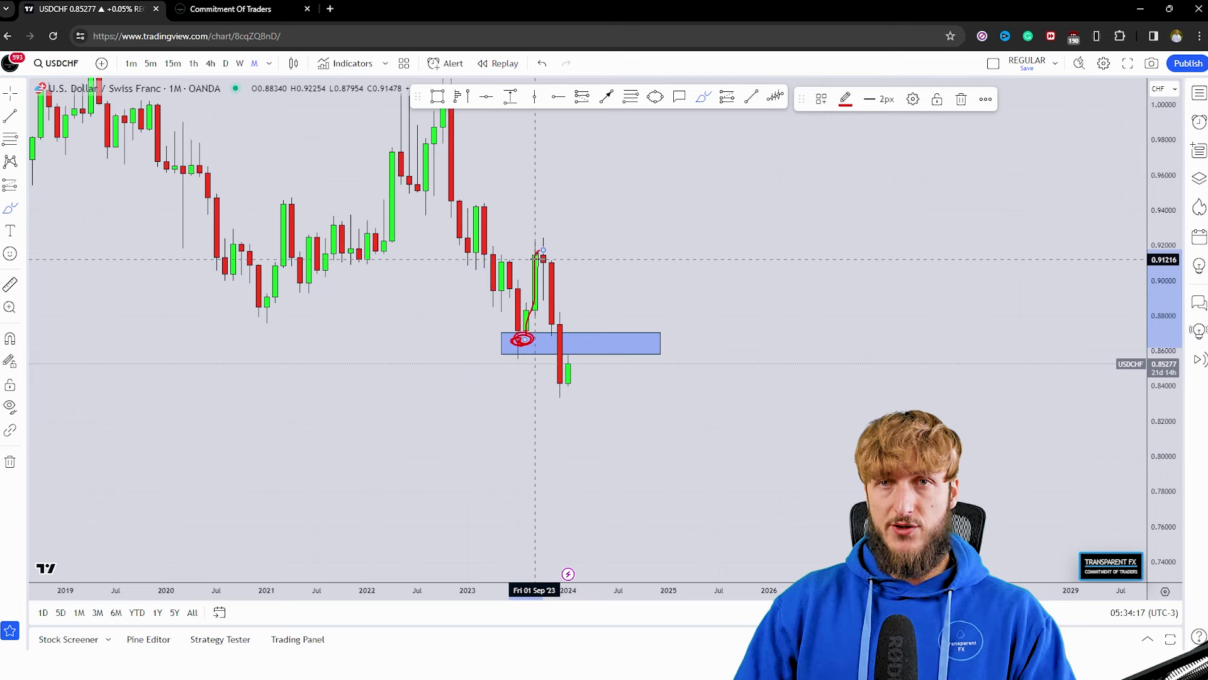
mouse_move(556, 251)
left_mouse_down()
mouse_move(542, 242)
mouse_move(560, 357)
mouse_move(577, 340)
left_mouse_up()
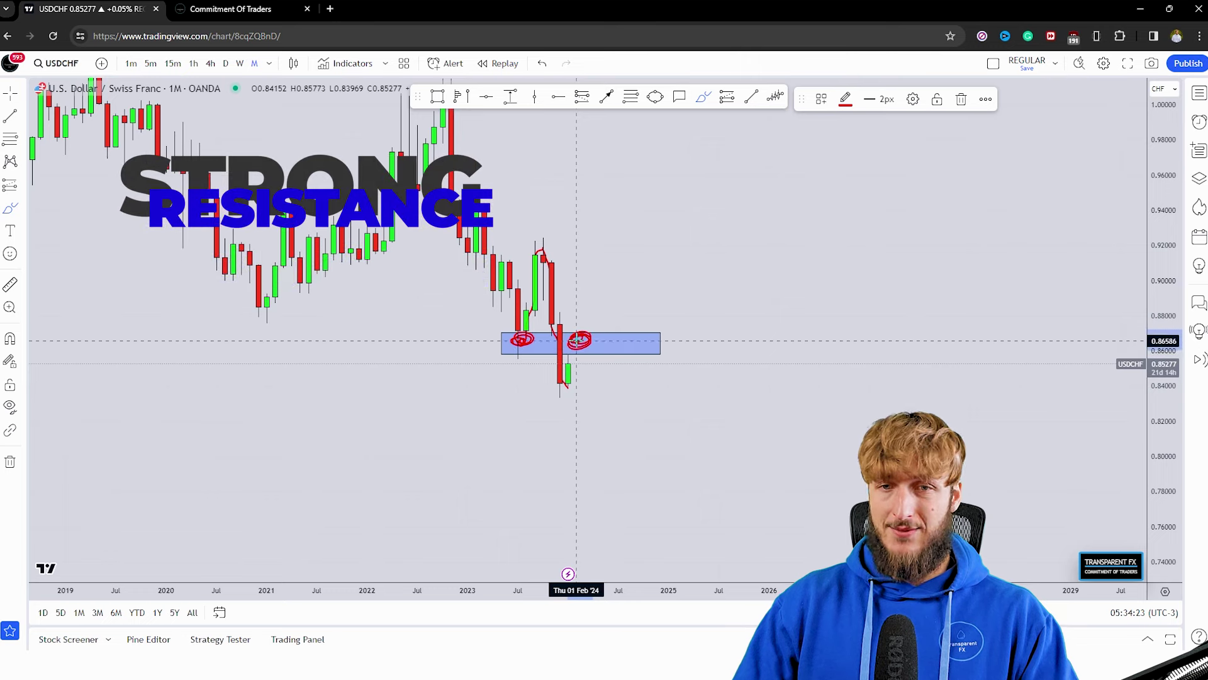
mouse_move(567, 387)
left_mouse_down()
mouse_move(574, 358)
mouse_move(599, 372)
mouse_move(619, 427)
left_mouse_up()
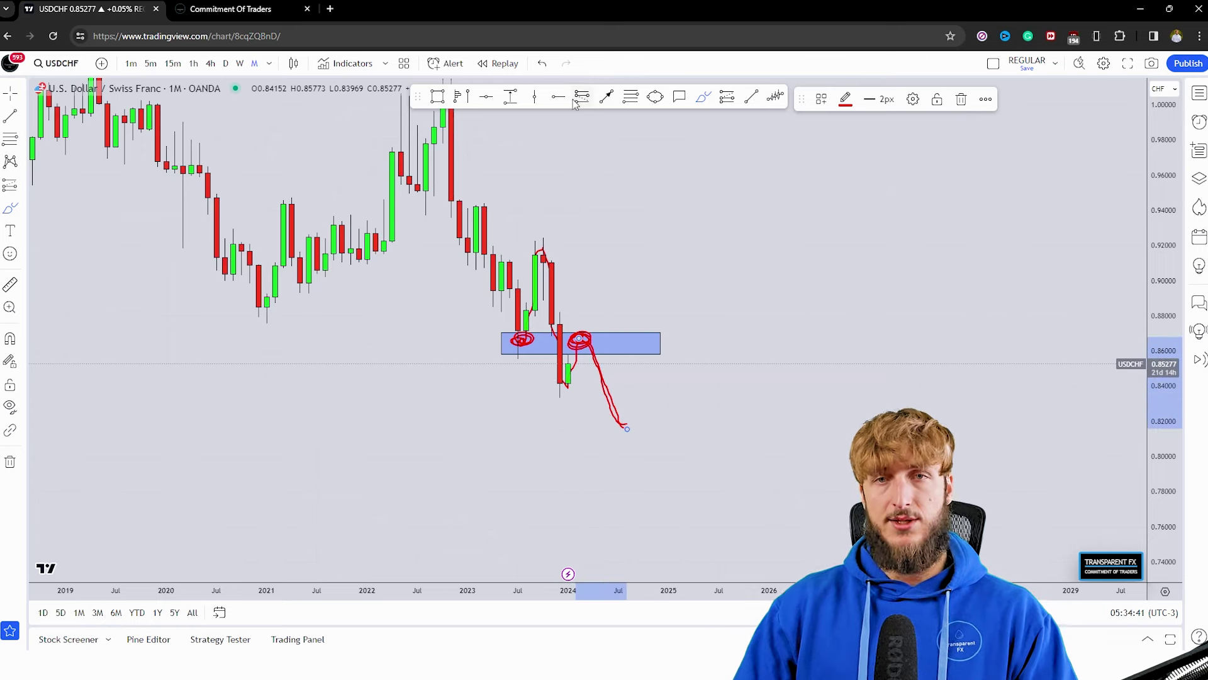
Undo the brush annotations on the monthly chart and switch to the weekly timeframe.
left_click(542, 63)
left_click(543, 63)
left_click(542, 63)
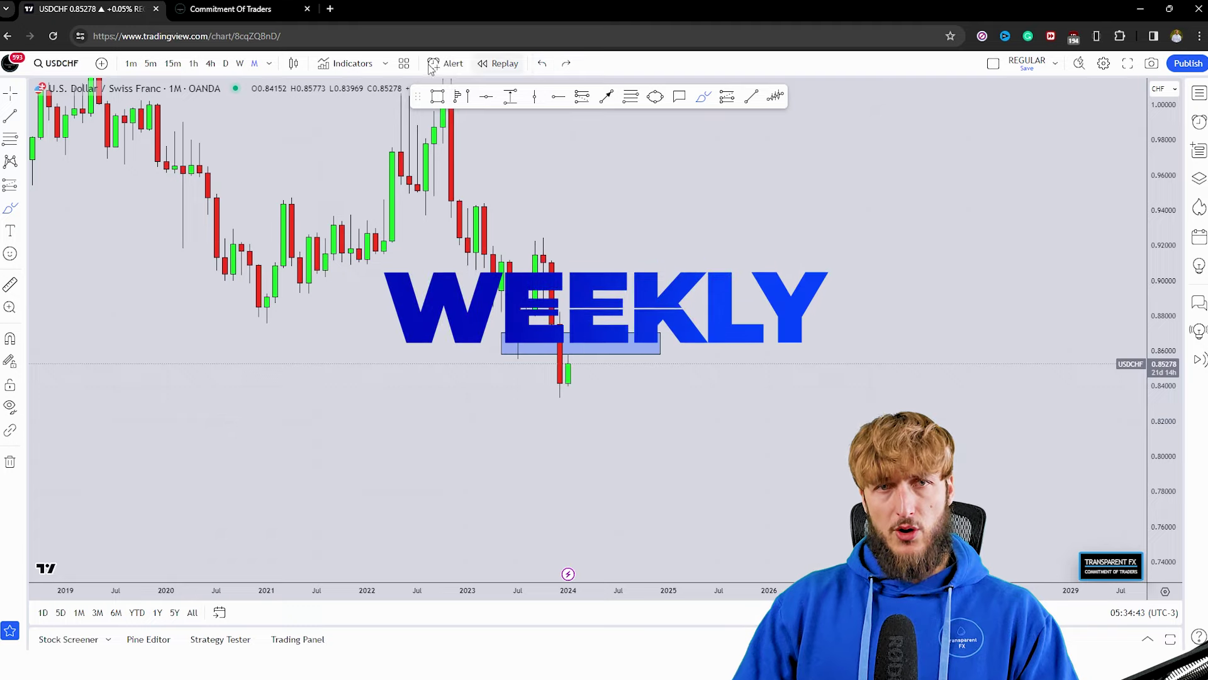
left_click(241, 64)
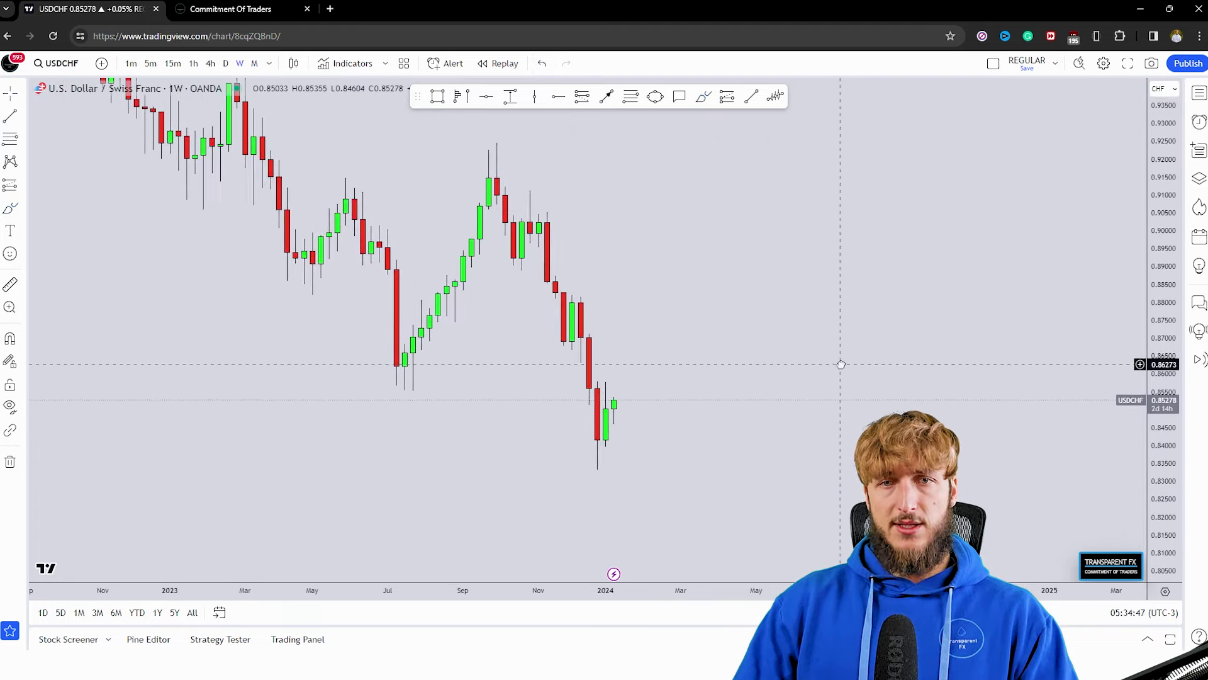
Brush the weekly downtrend's path from the October 2023 high to the latest low and circle its three lows.
left_click(703, 97)
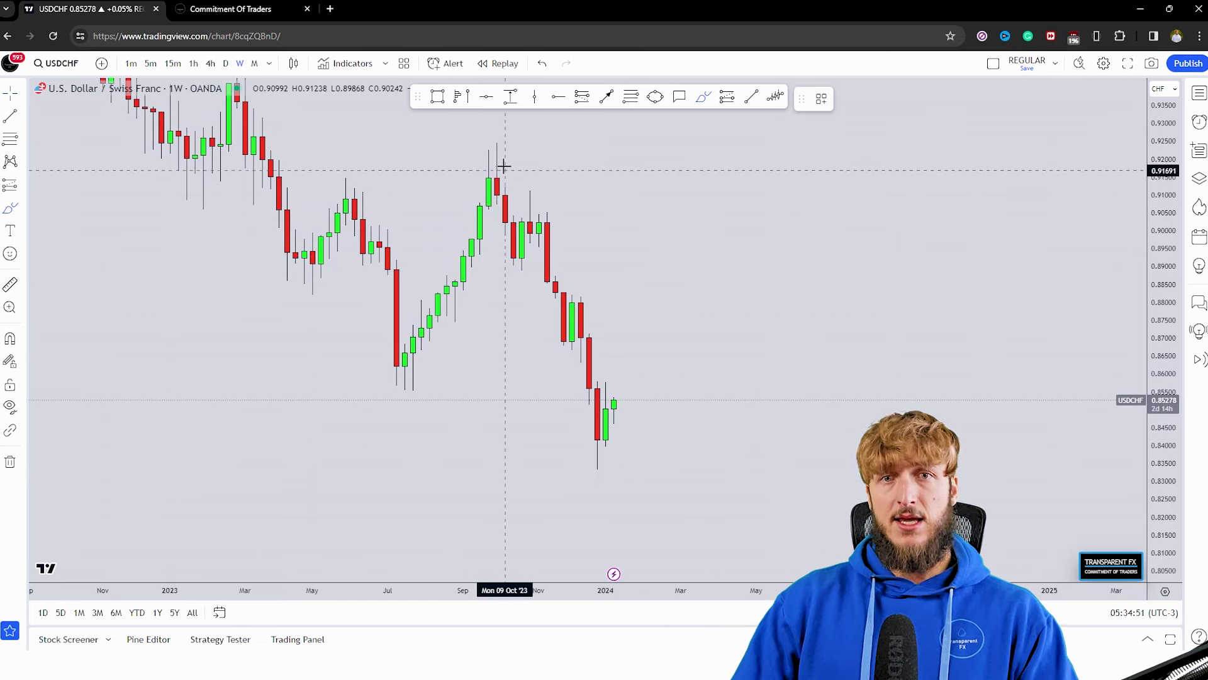
left_click_drag(497, 145, 513, 214)
mouse_move(515, 266)
left_mouse_down()
mouse_move(532, 202)
mouse_move(566, 345)
mouse_move(586, 296)
mouse_move(606, 433)
left_mouse_up()
left_click_drag(522, 267, 520, 263)
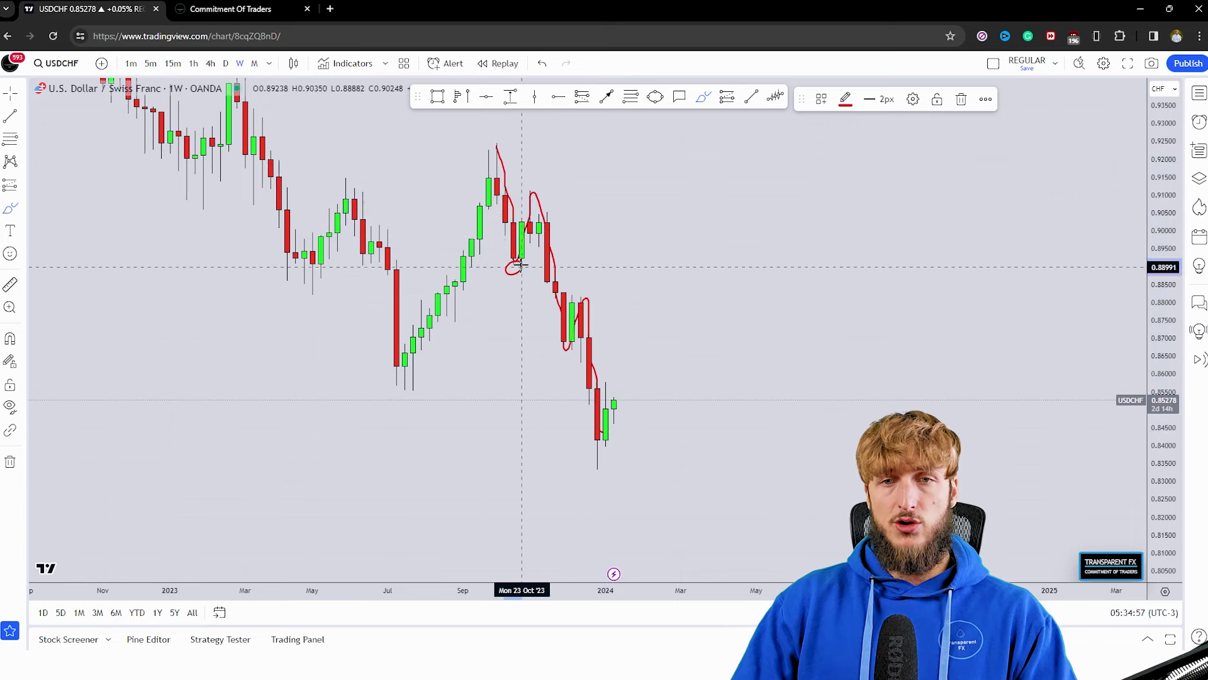
left_click_drag(572, 343, 574, 345)
left_click_drag(598, 471, 603, 459)
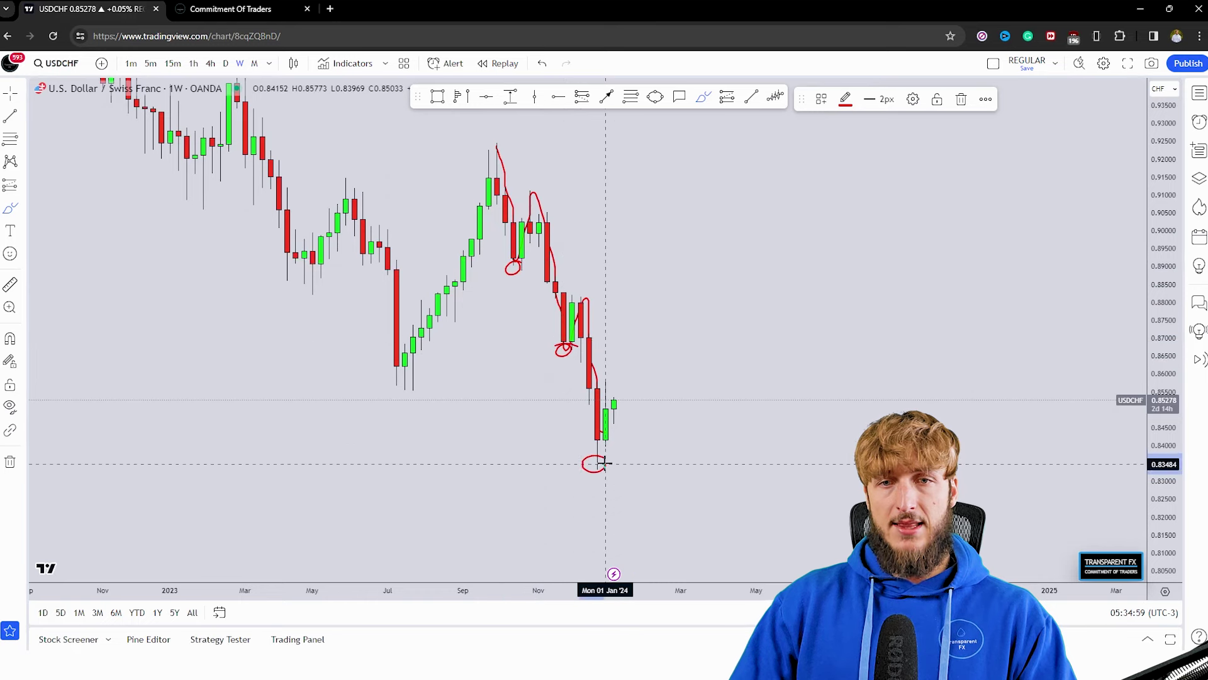
Circle the downtrend's three highs and brush a projected lower high near 0.861 with a drop to about 0.837.
left_click_drag(497, 142, 495, 138)
left_click_drag(544, 192, 542, 189)
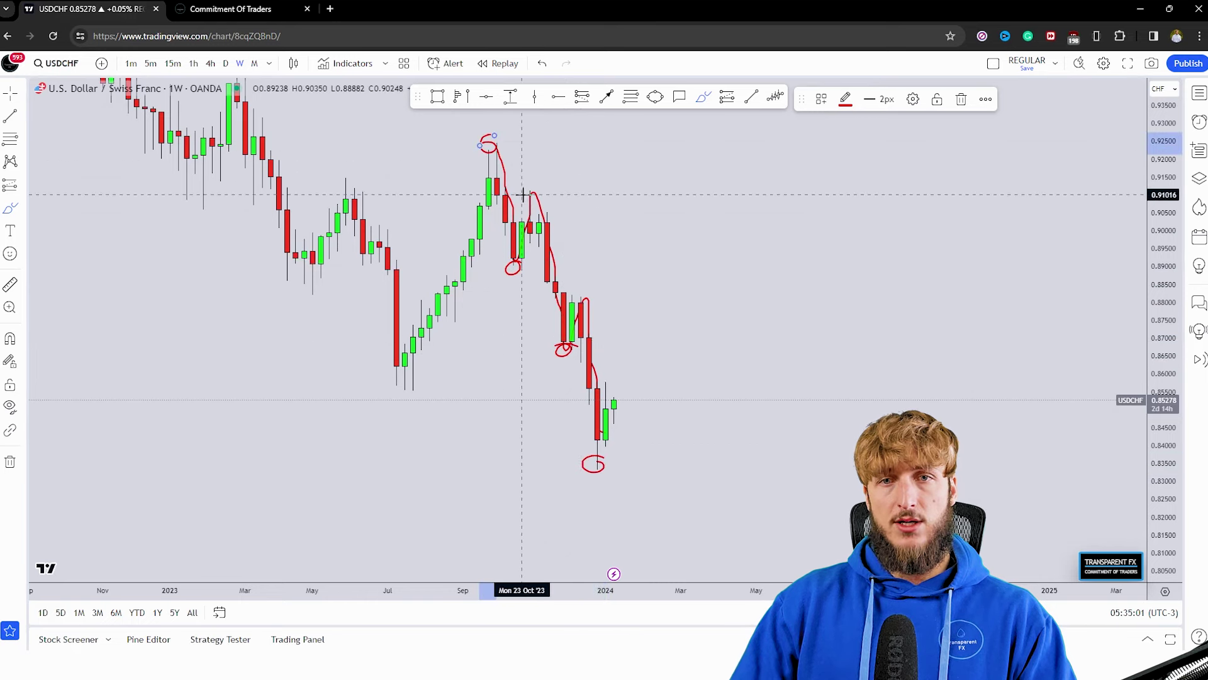
mouse_move(593, 301)
left_mouse_down()
mouse_move(582, 283)
mouse_move(592, 300)
left_mouse_up()
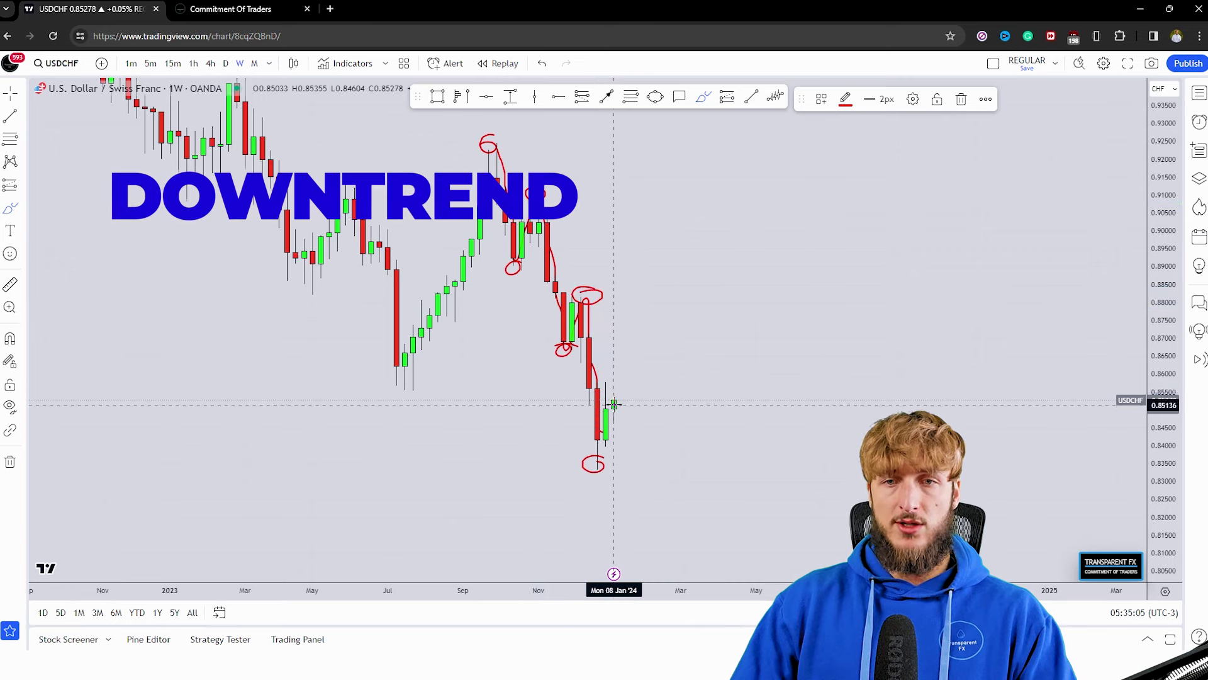
mouse_move(614, 396)
left_mouse_down()
mouse_move(634, 361)
mouse_move(624, 360)
left_mouse_up()
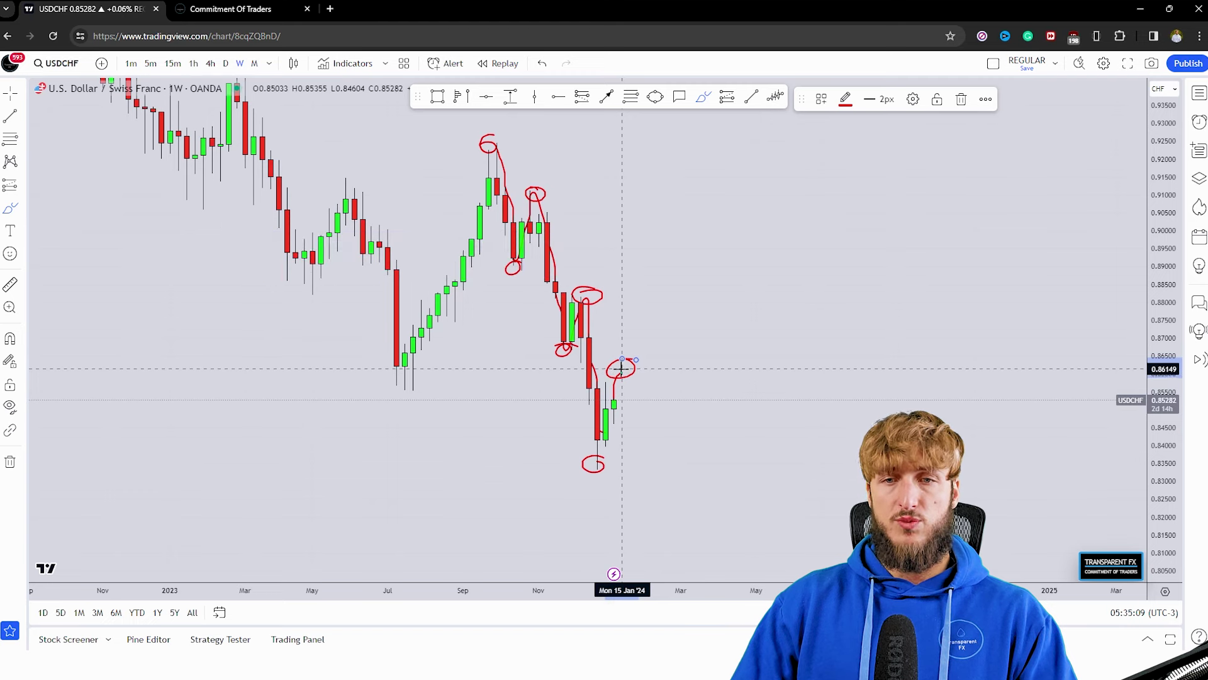
left_click_drag(620, 371, 647, 455)
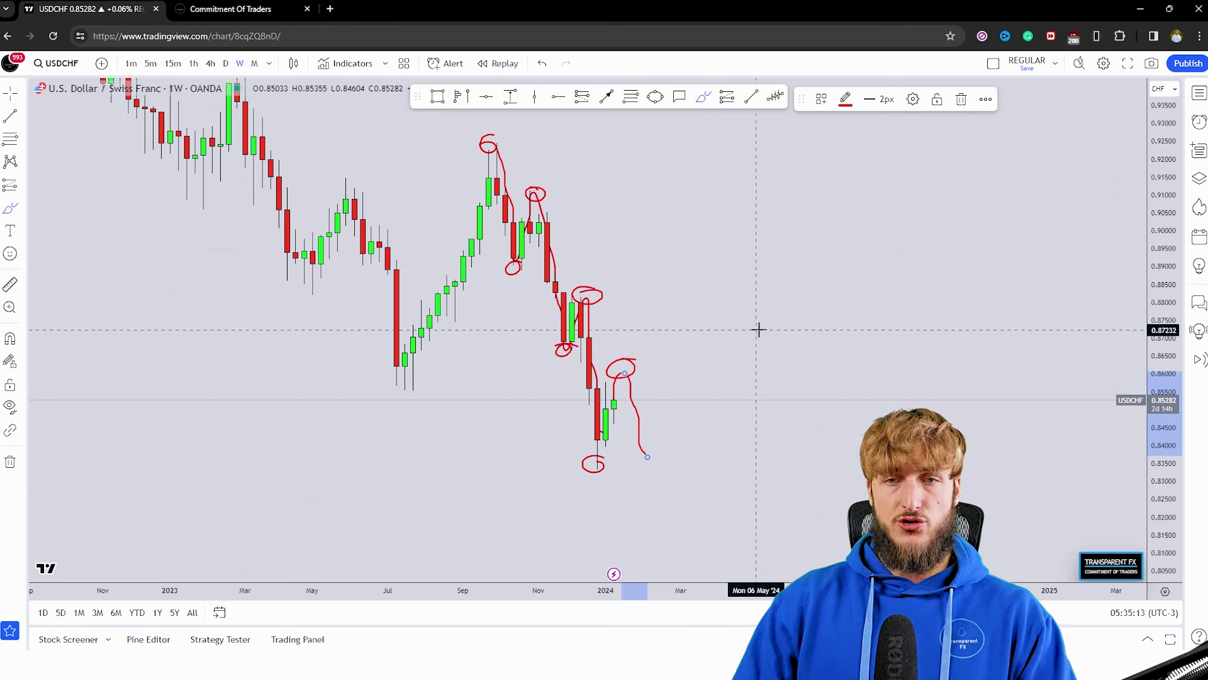
Undo the weekly brush annotations and draw a rectangle zone from July 2023 to March 2024, between about 0.856 and 0.868.
left_click(539, 65)
left_click(540, 66)
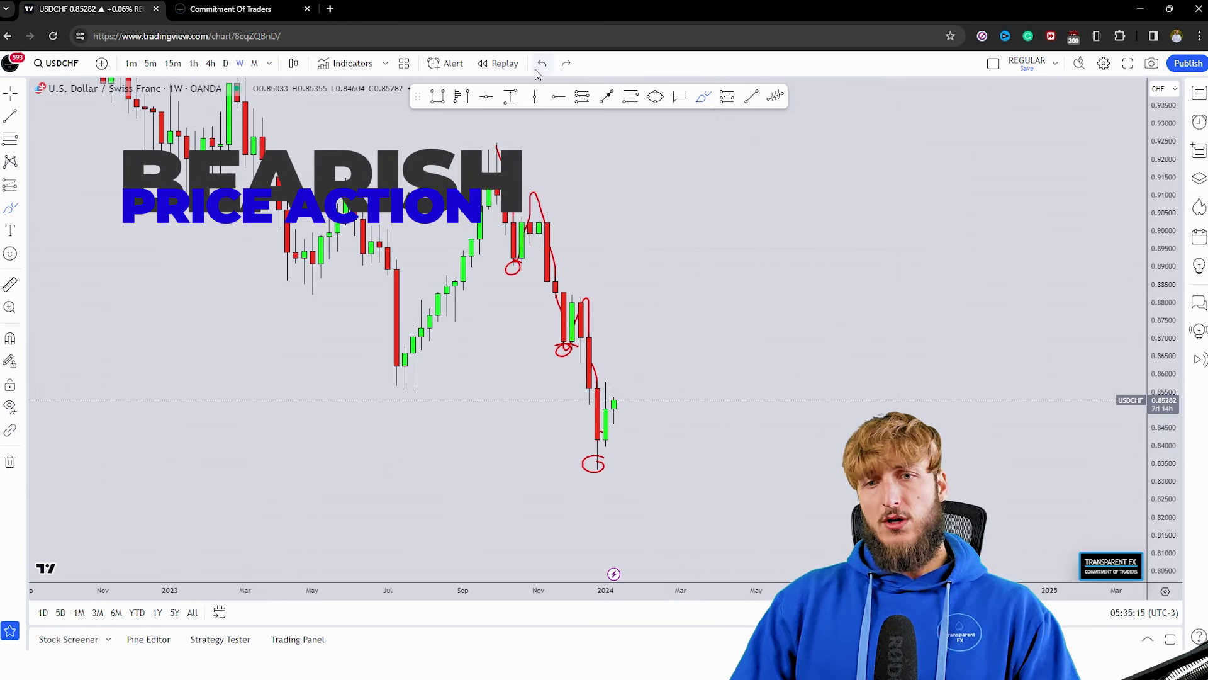
left_click(541, 65)
left_click(541, 64)
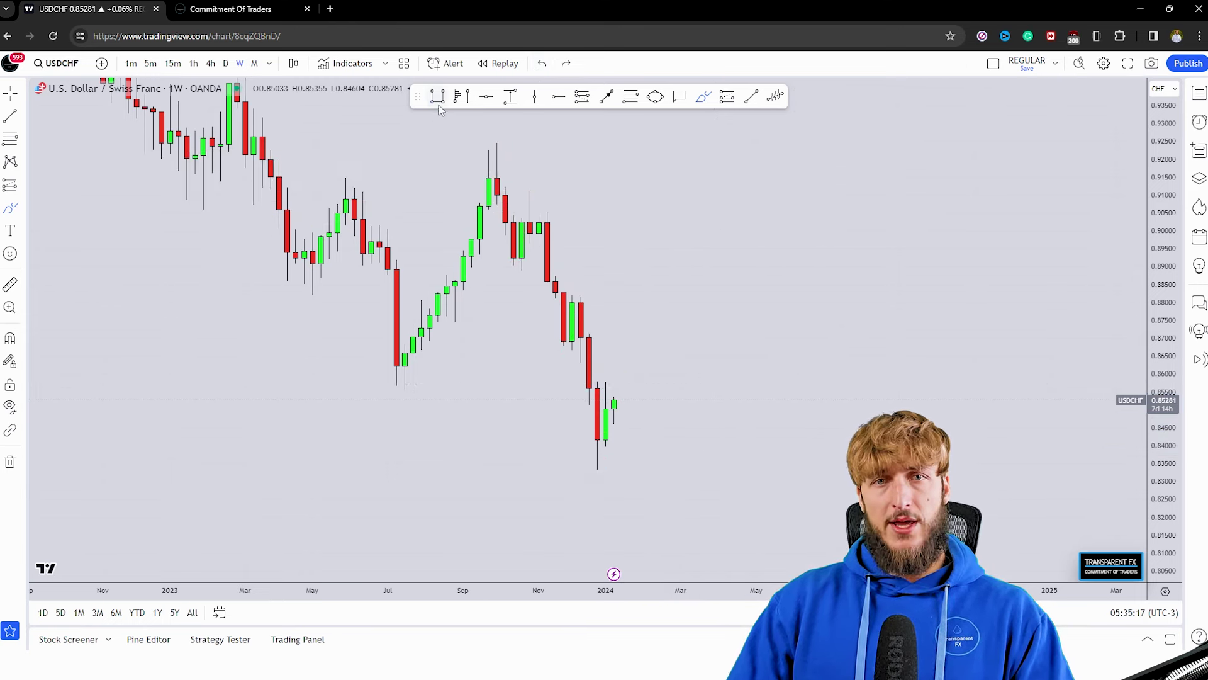
mouse_move(387, 387)
left_mouse_down()
mouse_move(633, 361)
mouse_move(680, 342)
left_mouse_up()
left_click_drag(769, 445, 744, 417)
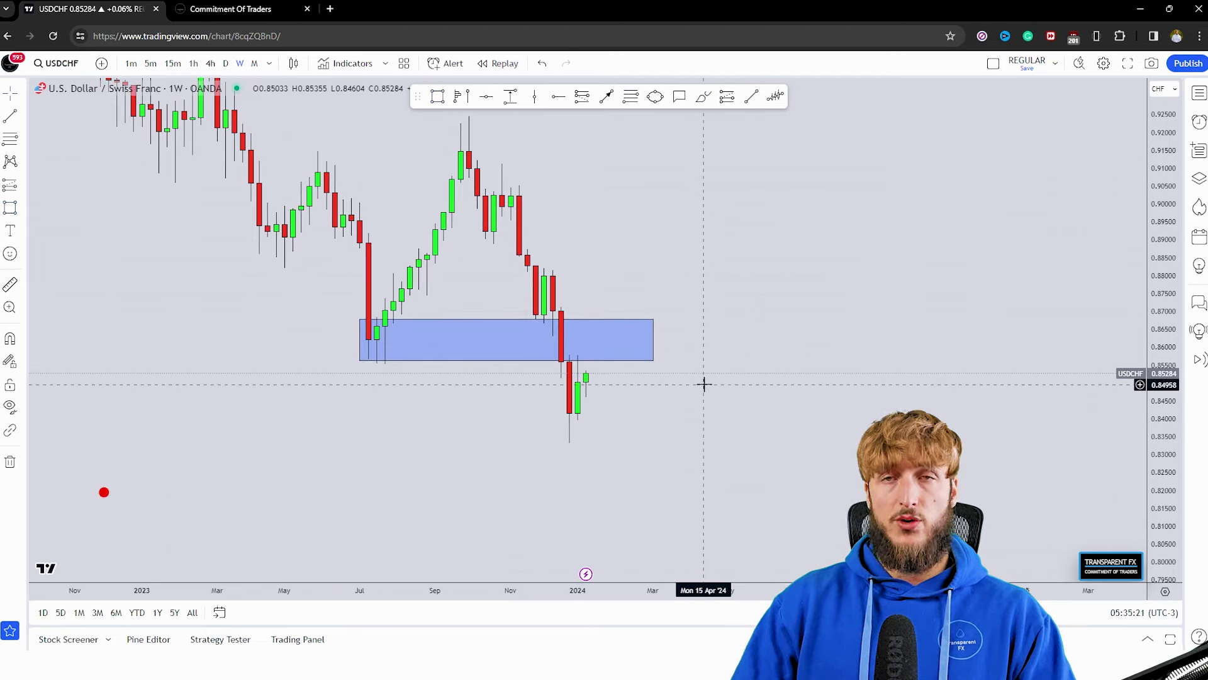
Brush the break of structure at the zone, circling the July low, late-November low and expected retest, and undo the strokes.
left_click(701, 100)
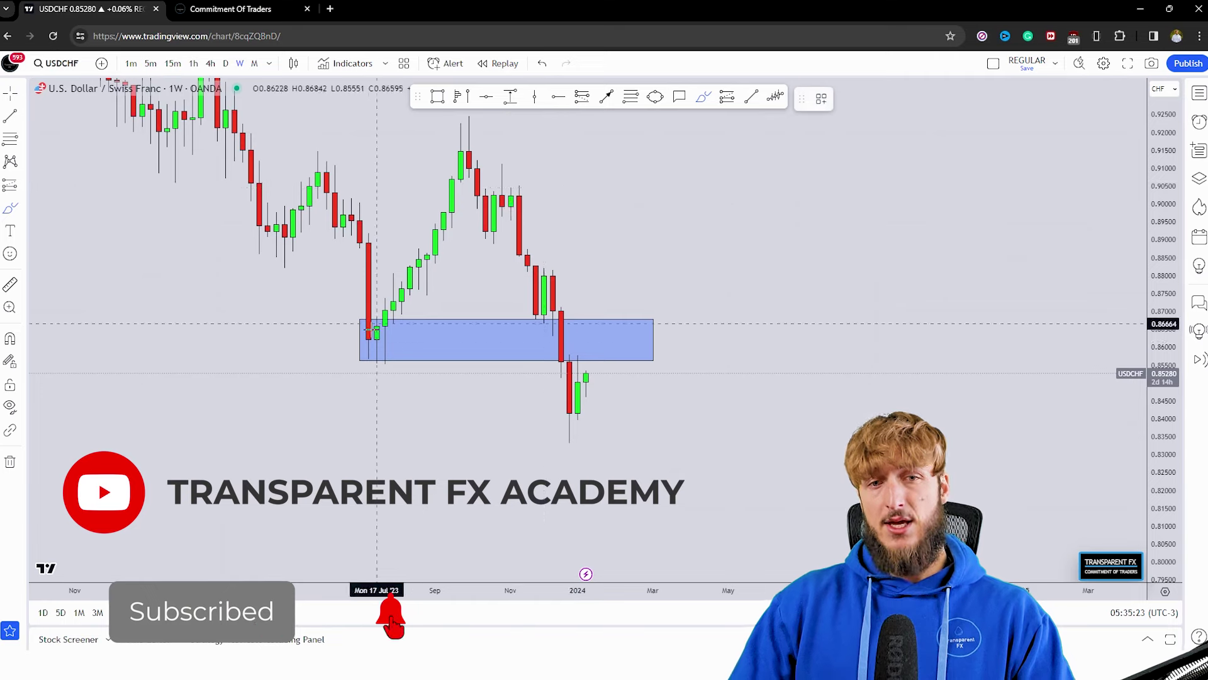
mouse_move(367, 338)
left_mouse_down()
mouse_move(445, 220)
mouse_move(467, 153)
left_mouse_up()
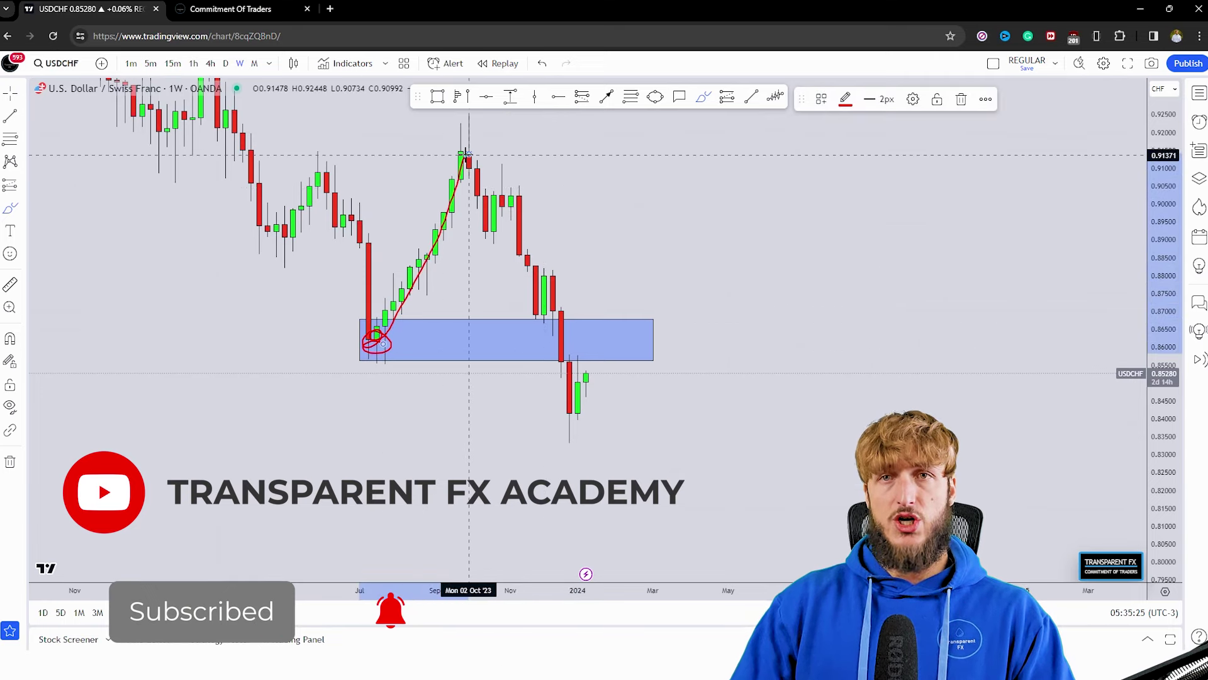
left_click_drag(516, 337, 536, 318)
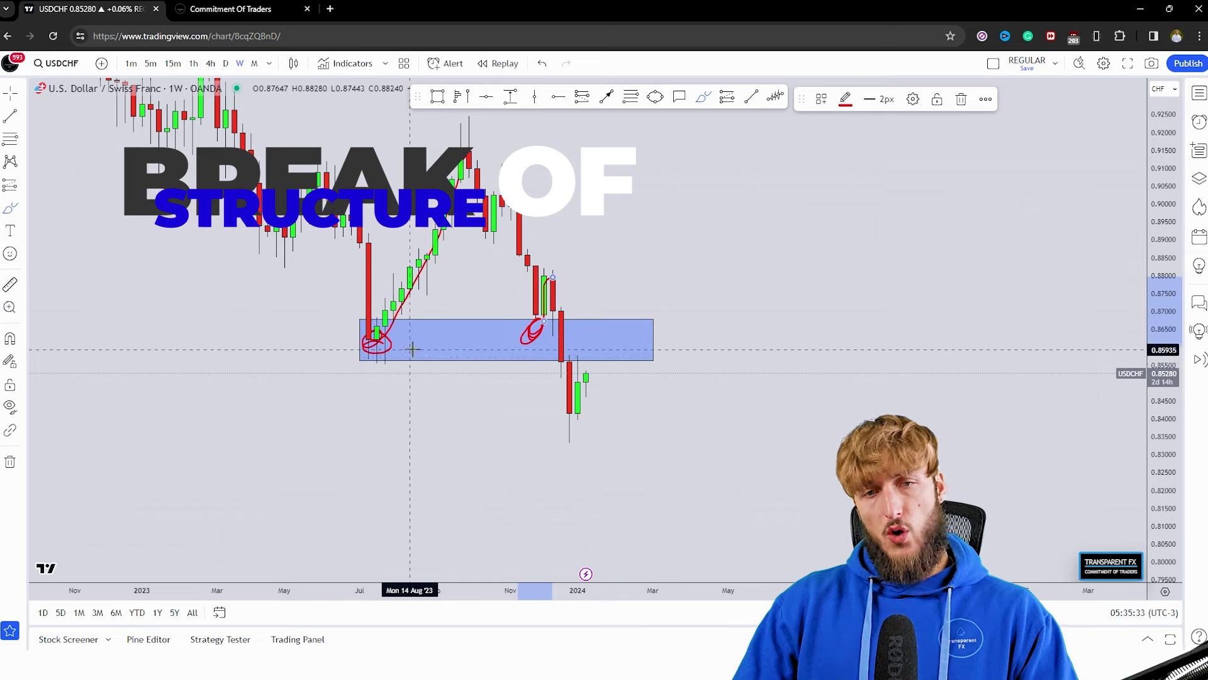
mouse_move(609, 337)
left_mouse_down()
mouse_move(591, 337)
mouse_move(620, 333)
mouse_move(616, 321)
left_mouse_up()
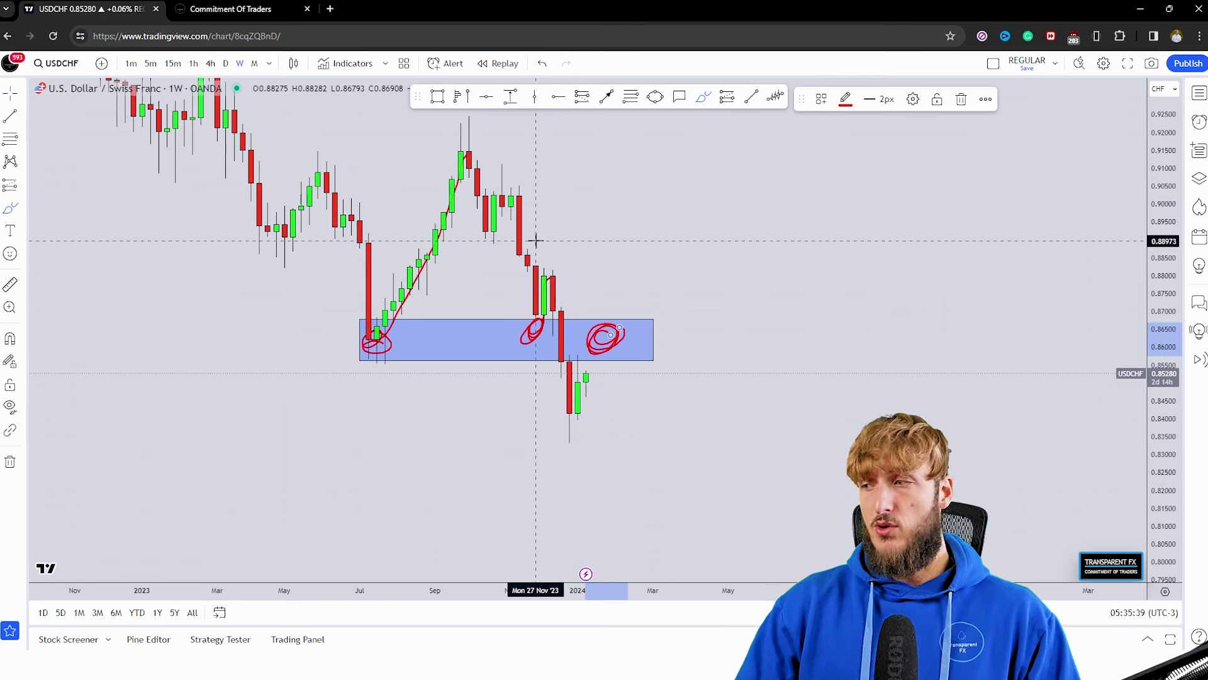
left_click(544, 64)
left_click(544, 64)
Brush a projected zone retest with a drop to about 0.823 and the latest impulse and correction, removing both drawings.
mouse_move(587, 374)
left_mouse_down()
mouse_move(617, 337)
mouse_move(614, 323)
mouse_move(636, 479)
left_mouse_up()
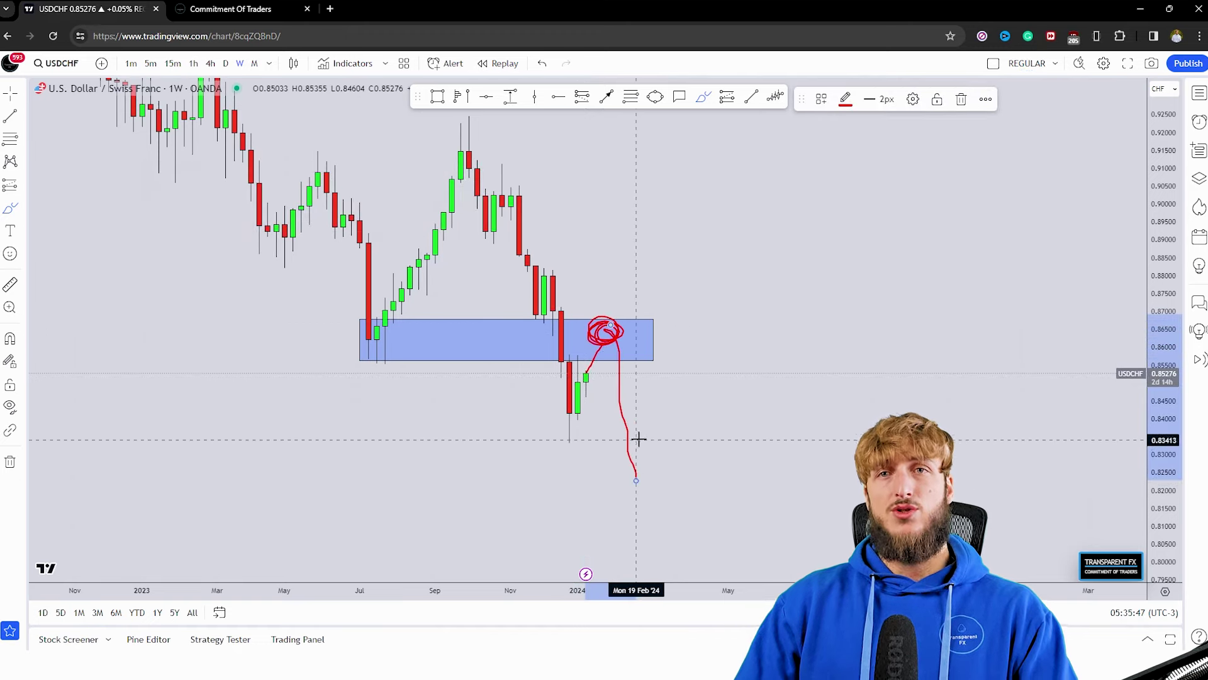
left_click(544, 65)
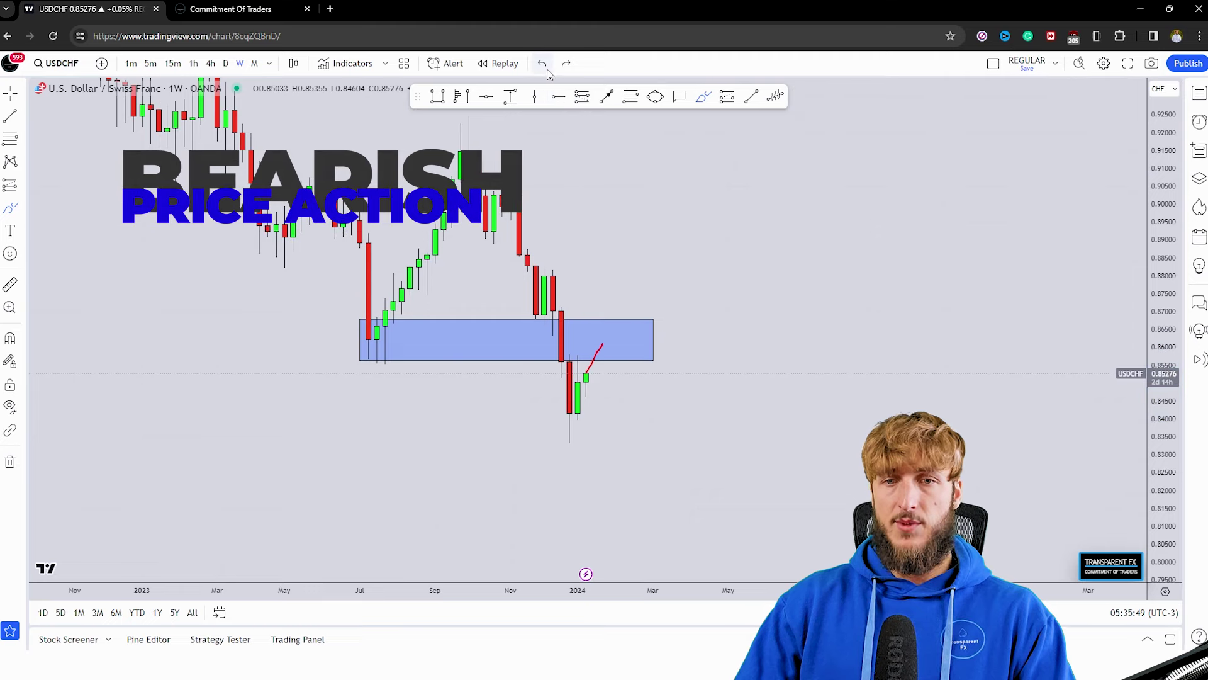
mouse_move(547, 264)
left_mouse_down()
mouse_move(562, 418)
mouse_move(595, 363)
left_mouse_up()
left_click(961, 99)
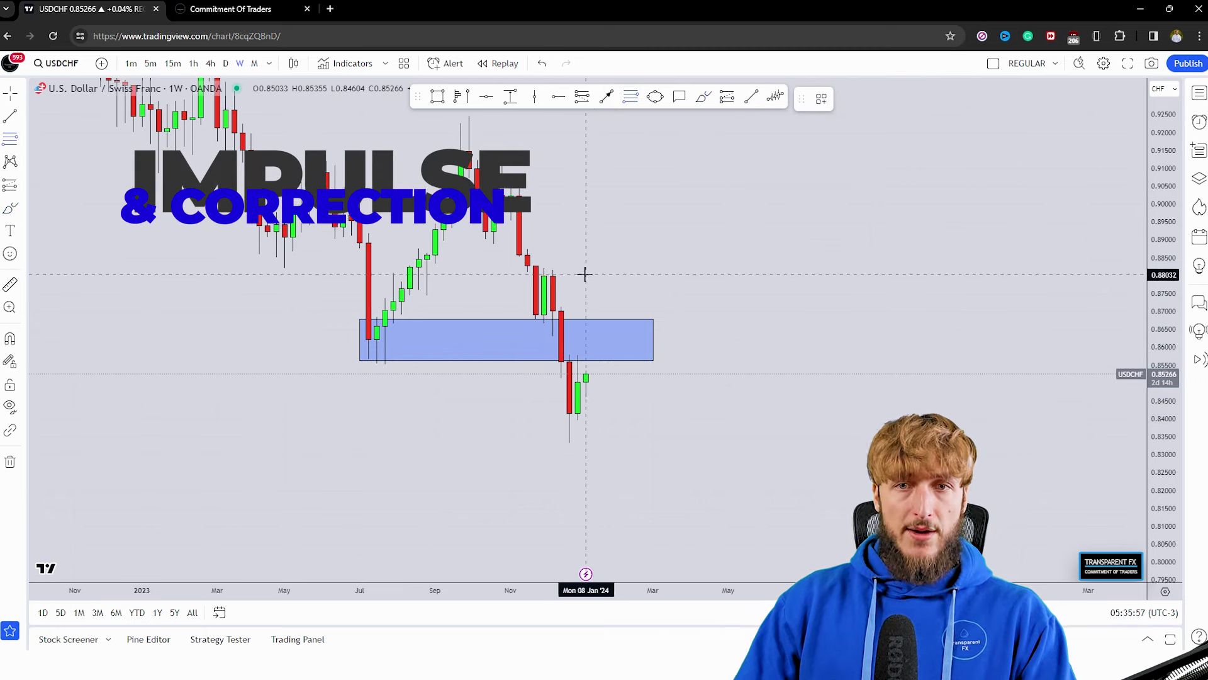
Draw a Fibonacci retracement from the December 2023 high at 0.88209 to the latest low and narrow the zone to its 0.5–0.618 levels.
left_click(544, 268)
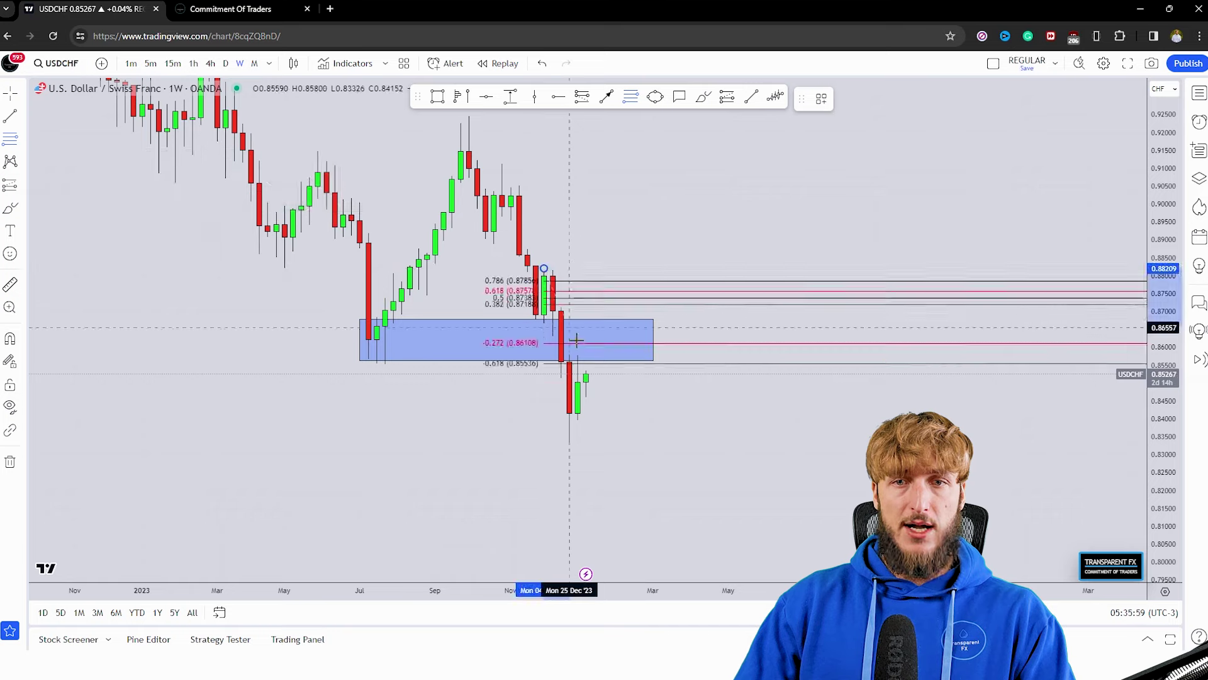
left_click(580, 440)
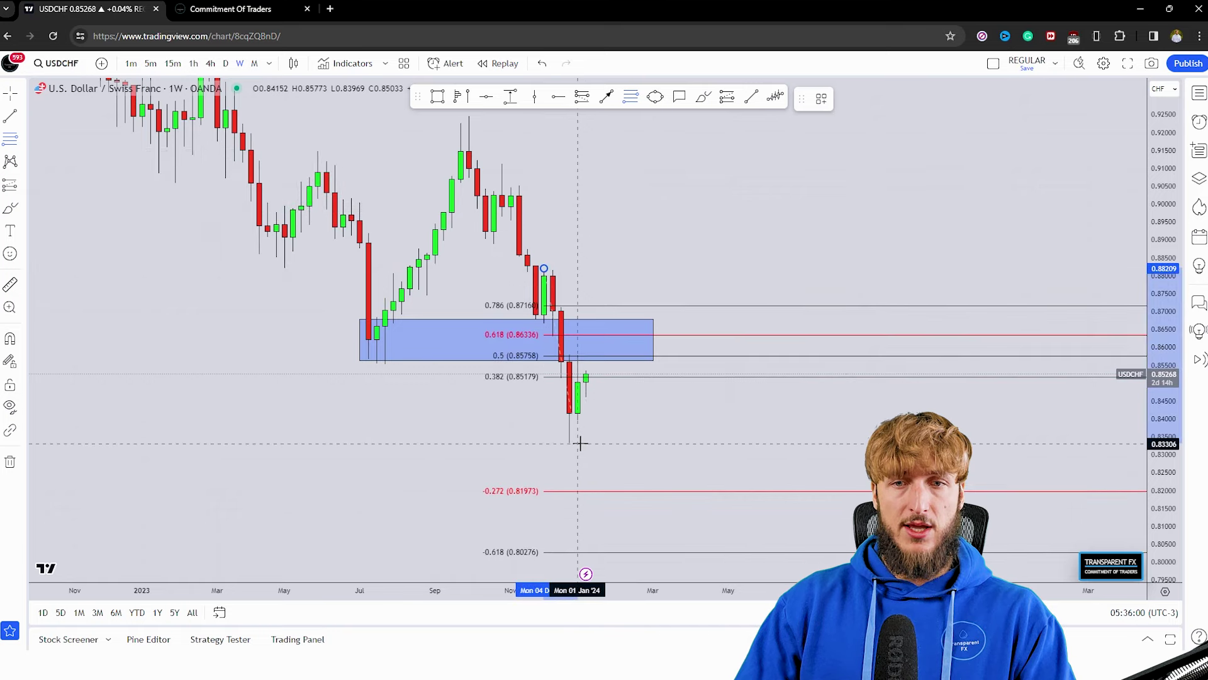
left_click(653, 357)
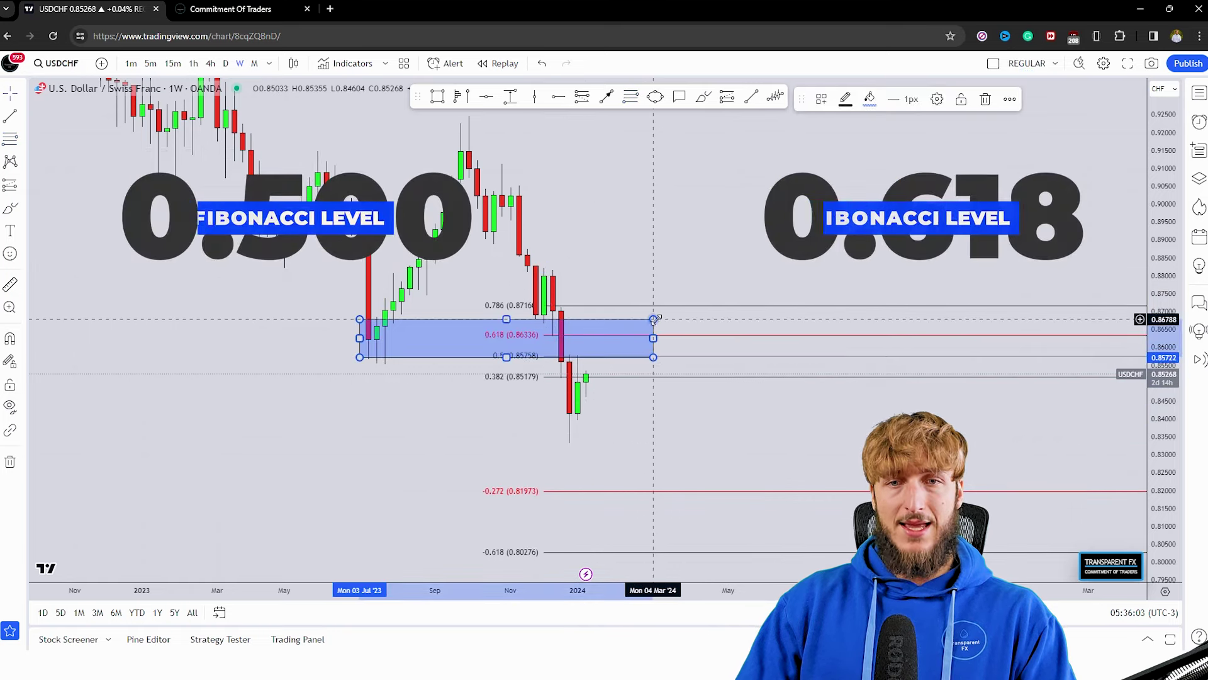
mouse_move(655, 319)
left_mouse_down()
mouse_move(670, 333)
mouse_move(582, 350)
mouse_move(598, 354)
mouse_move(586, 340)
left_mouse_up()
left_click(753, 454)
Brush circles in the zone at the retest area and July low, trace the rally, and project a drop to about 0.823.
left_click(703, 96)
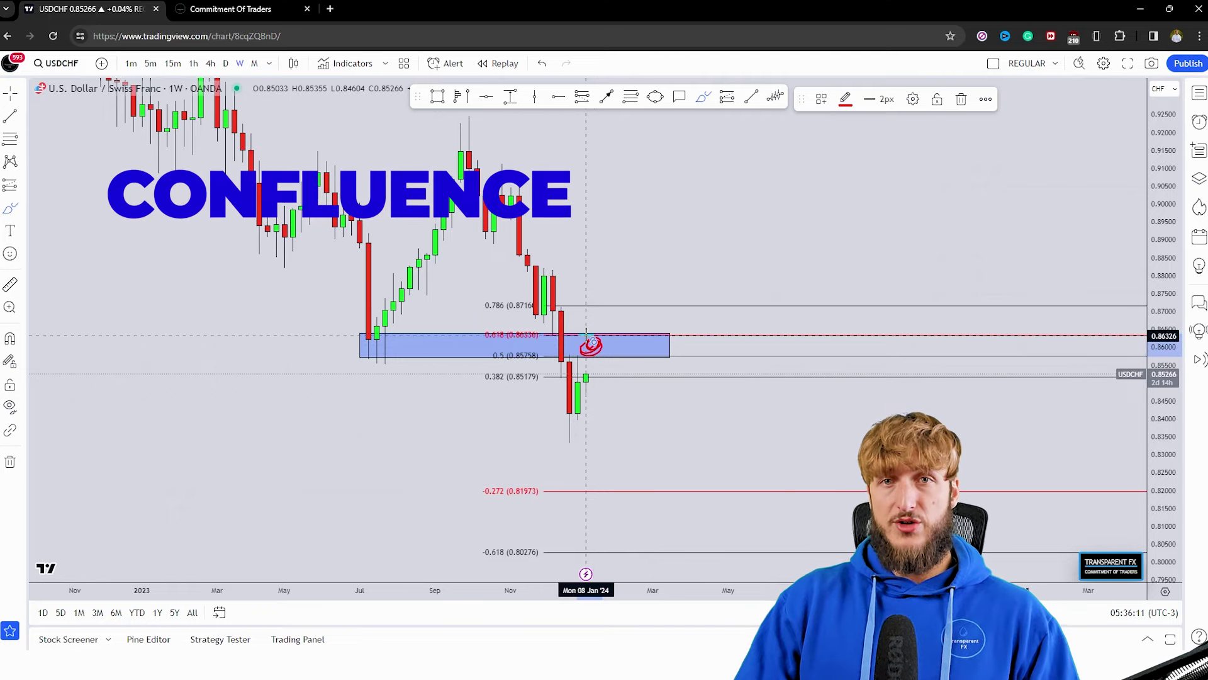
mouse_move(388, 350)
left_mouse_down()
mouse_move(374, 353)
mouse_move(390, 345)
mouse_move(452, 206)
left_mouse_up()
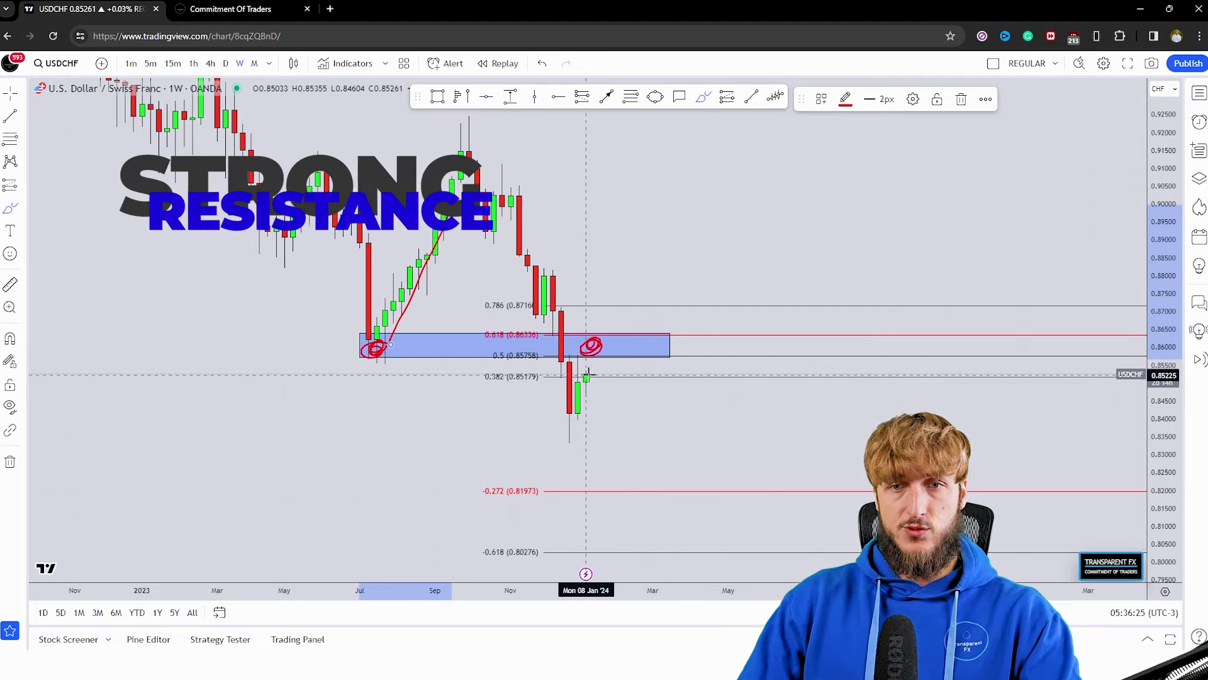
mouse_move(586, 377)
left_mouse_down()
mouse_move(609, 342)
mouse_move(635, 479)
left_mouse_up()
Undo the zone's brush strokes, and sketch and revert a projected move from the current price down to about 0.830.
left_click(542, 64)
left_click(543, 64)
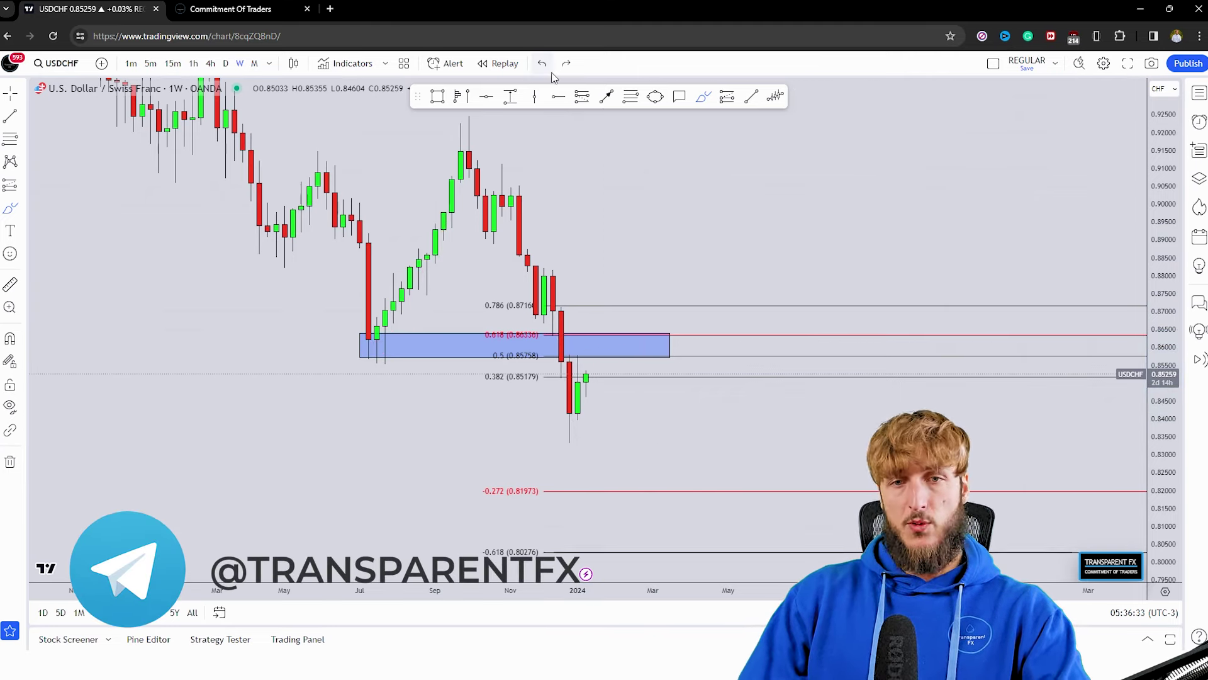
mouse_move(585, 379)
left_mouse_down()
mouse_move(599, 345)
mouse_move(646, 454)
left_mouse_up()
left_click(543, 64)
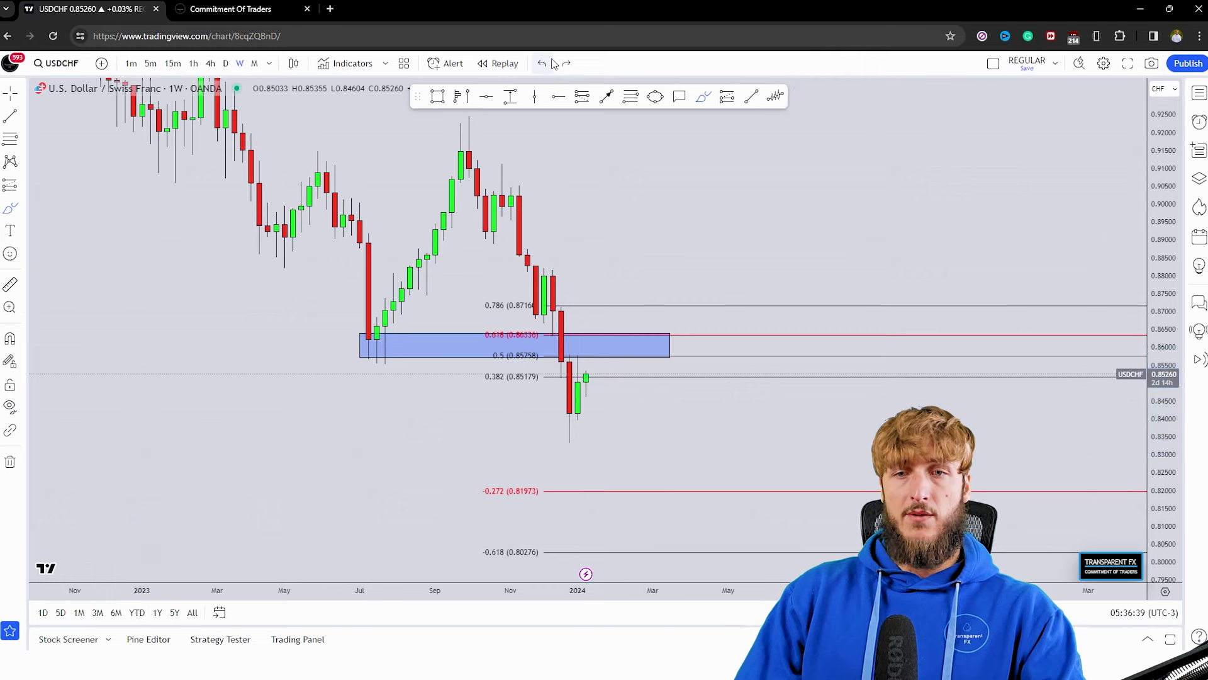
Undo the zone resizing and the Fibonacci retracement on the weekly chart, and switch to the daily timeframe.
left_click(542, 63)
left_click(545, 64)
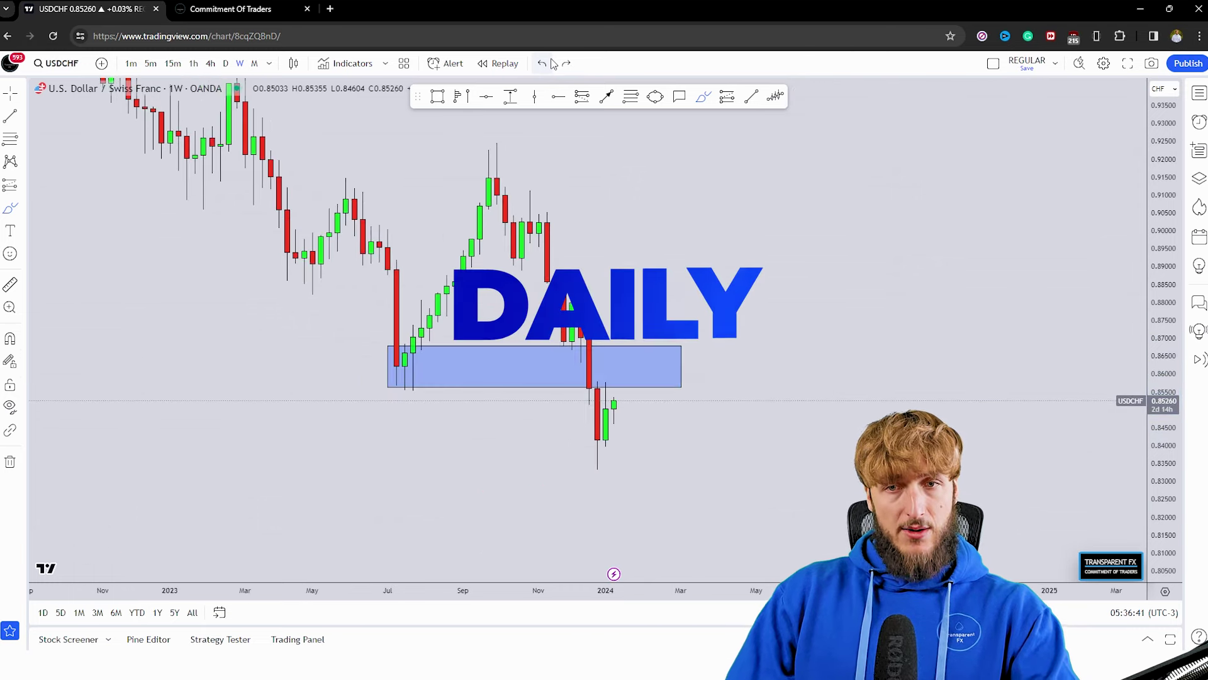
left_click(225, 64)
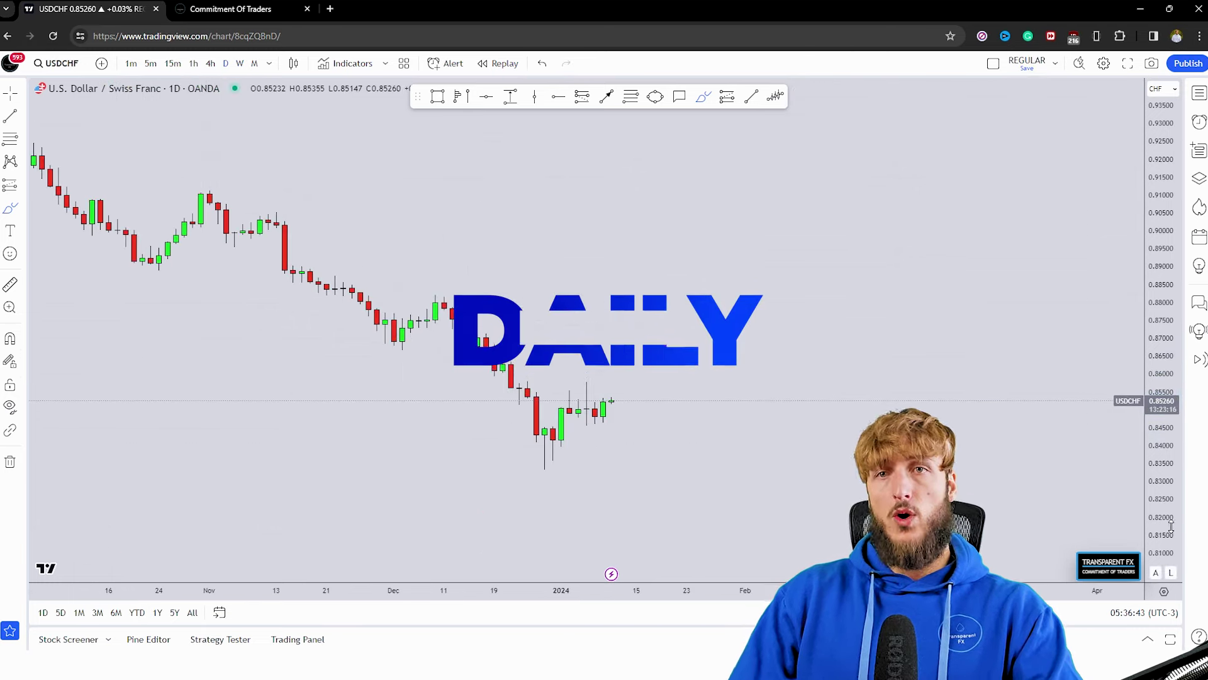
left_click_drag(868, 418, 844, 326)
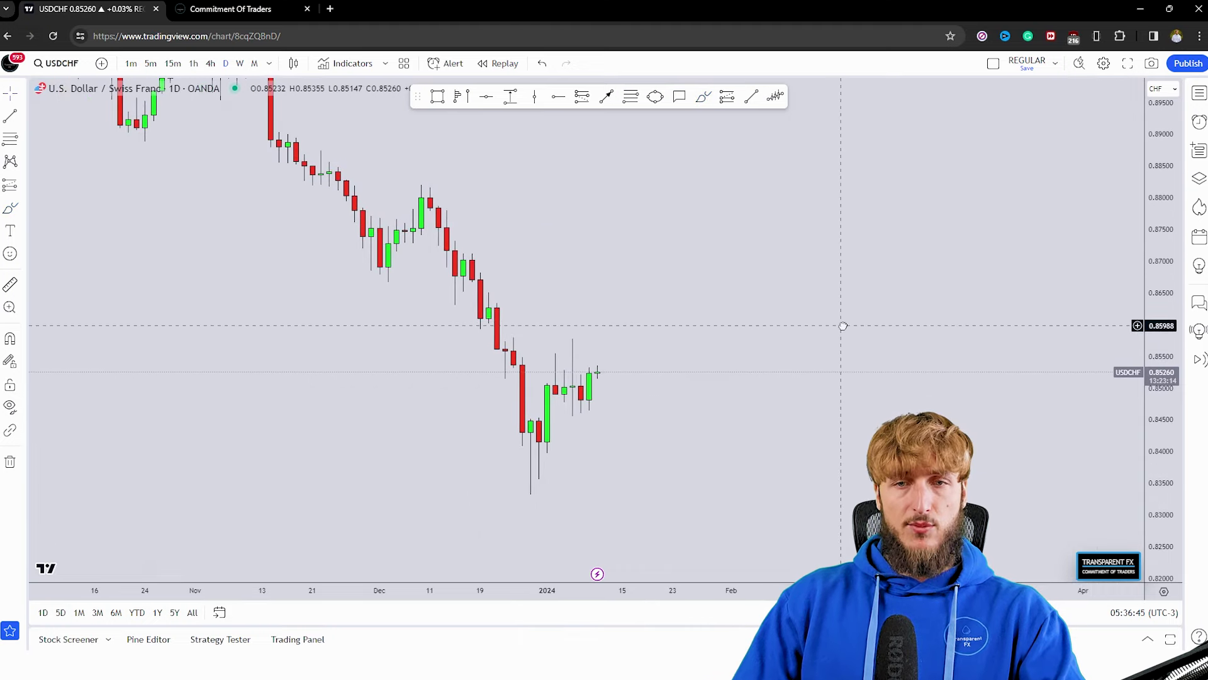
Trace the December decline from about 0.880 to 0.839 with the Brush and delete the stroke.
left_click(703, 97)
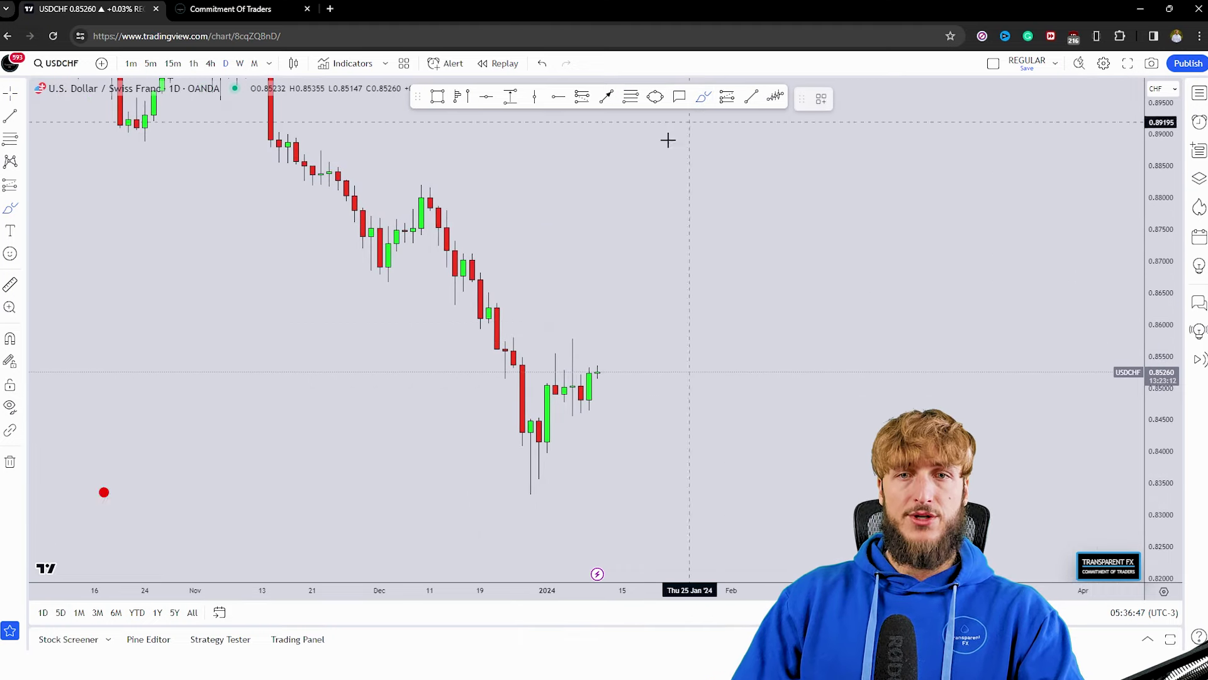
left_click_drag(447, 195, 531, 454)
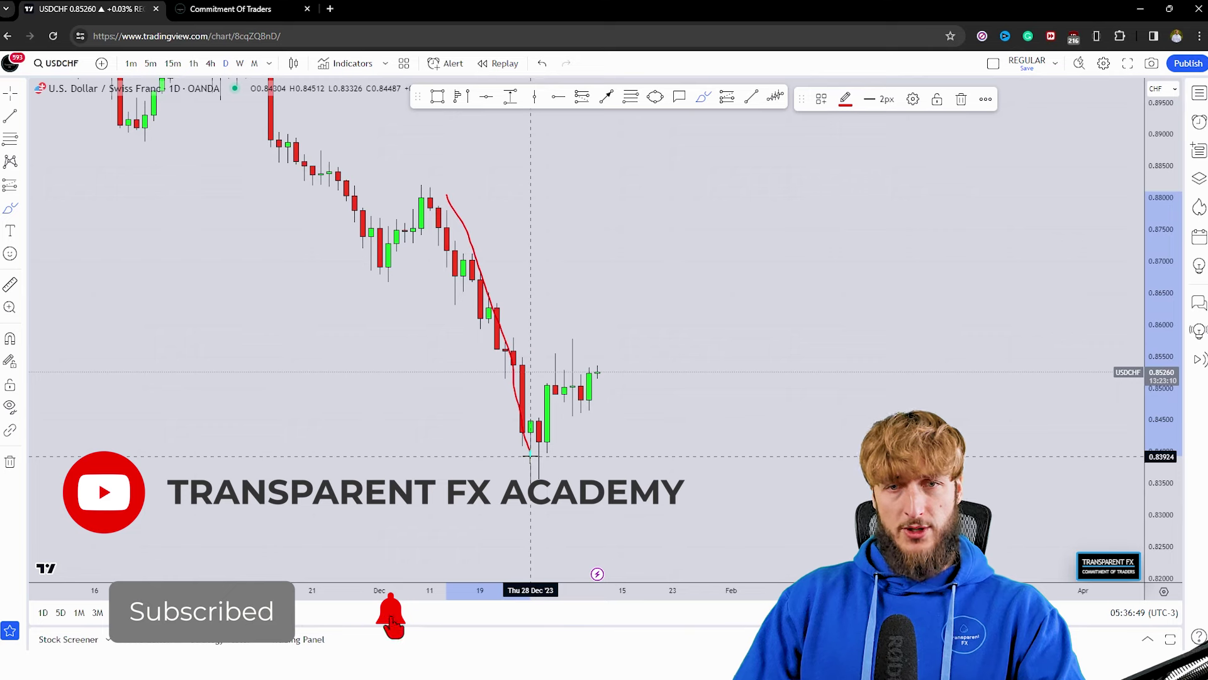
left_click(961, 99)
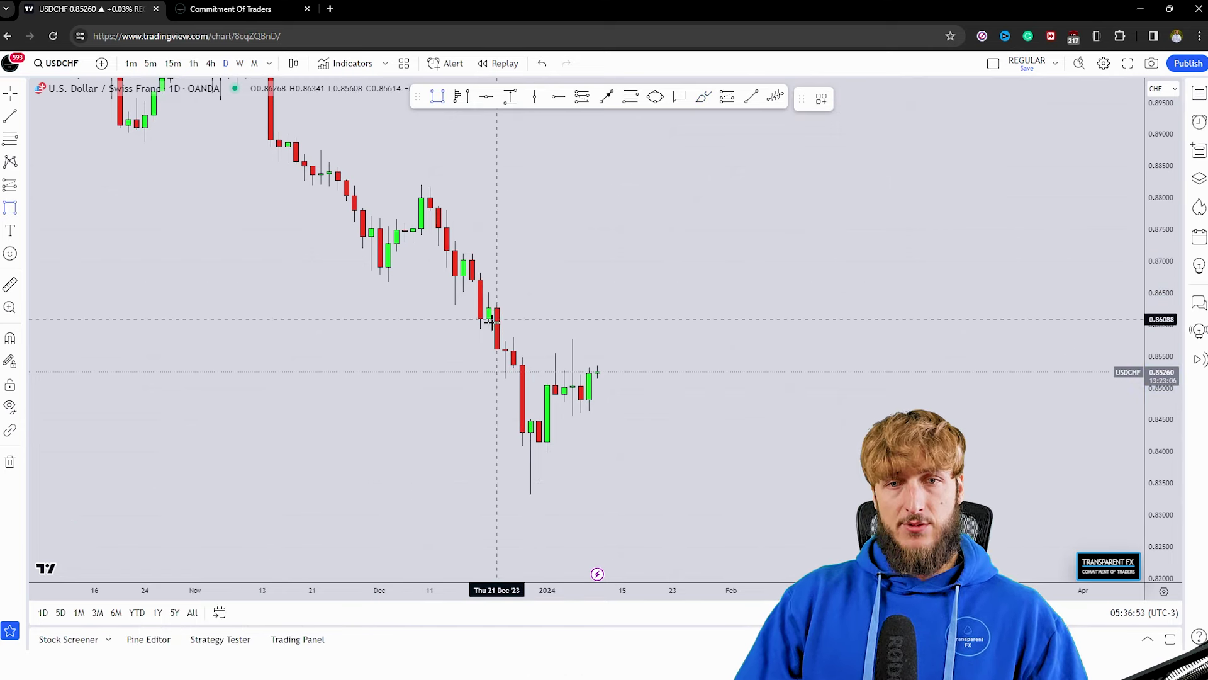
Draw a rectangle marking the resistance zone at about 0.8630–0.8665, from mid-December to early February.
key("alt+shift+r")
left_click_drag(439, 283, 758, 306)
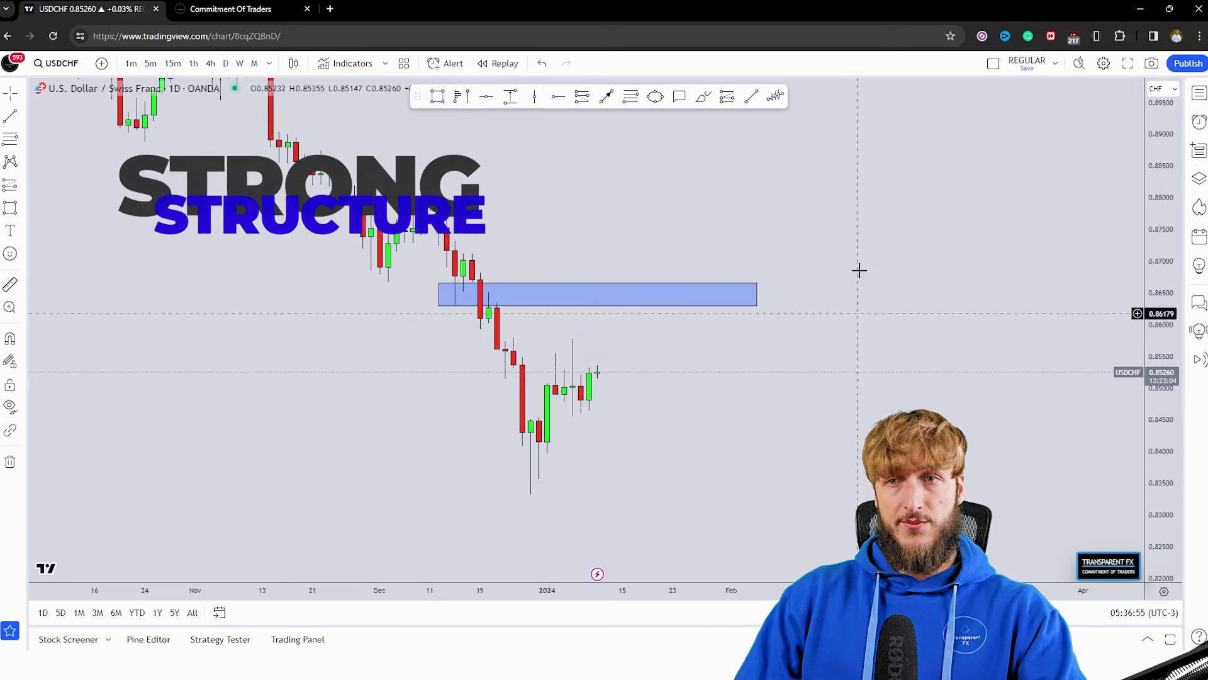
Brush circles around the mid-December low and its retest in the zone, trace the drop to about 0.843, and undo that trace.
left_click(703, 96)
mouse_move(469, 283)
left_mouse_down()
mouse_move(448, 293)
mouse_move(469, 287)
mouse_move(464, 253)
left_mouse_up()
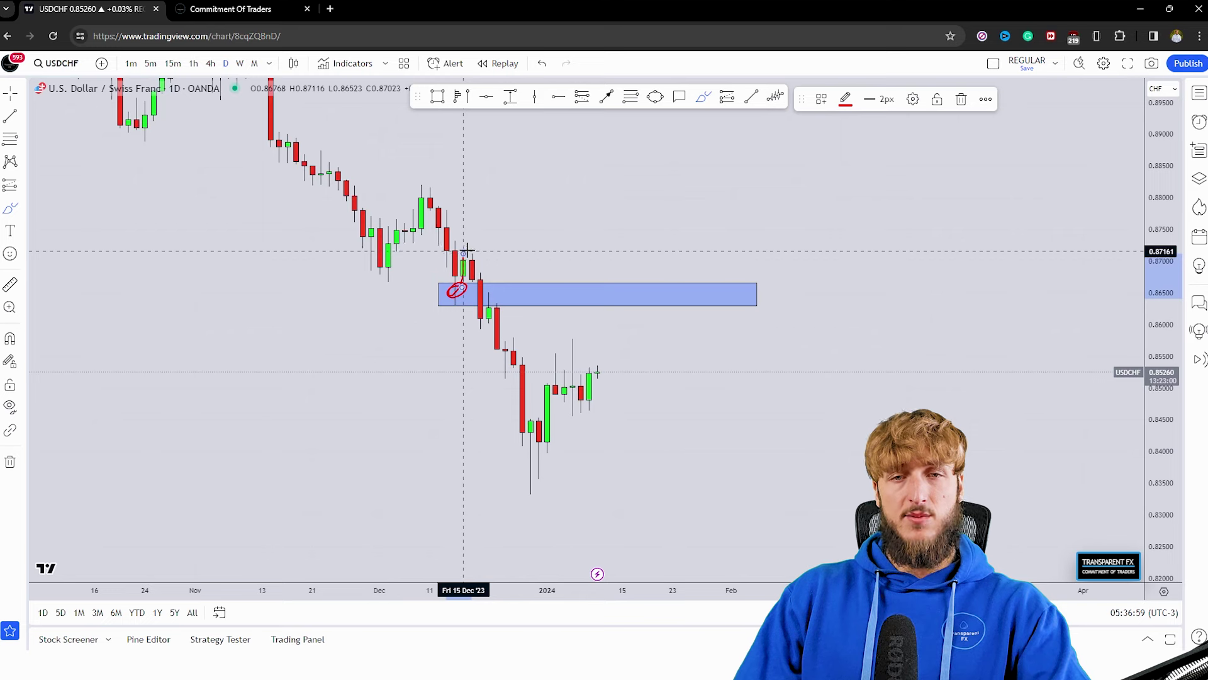
left_click_drag(489, 299, 489, 300)
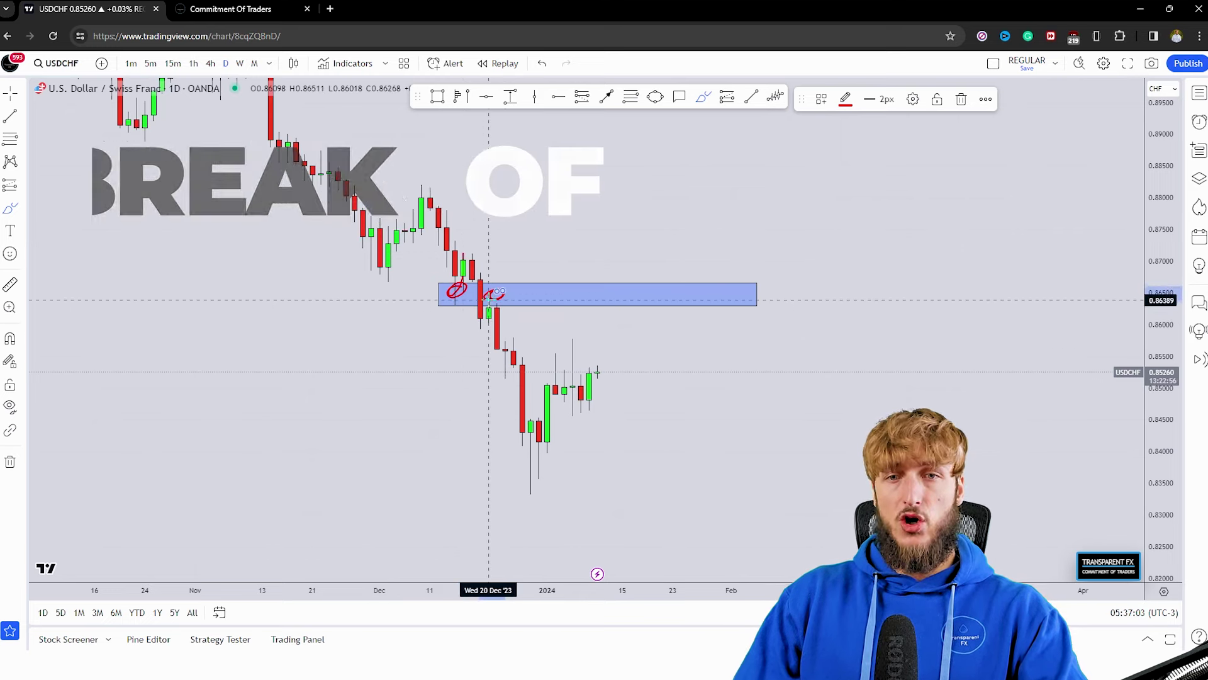
left_click_drag(489, 293, 530, 435)
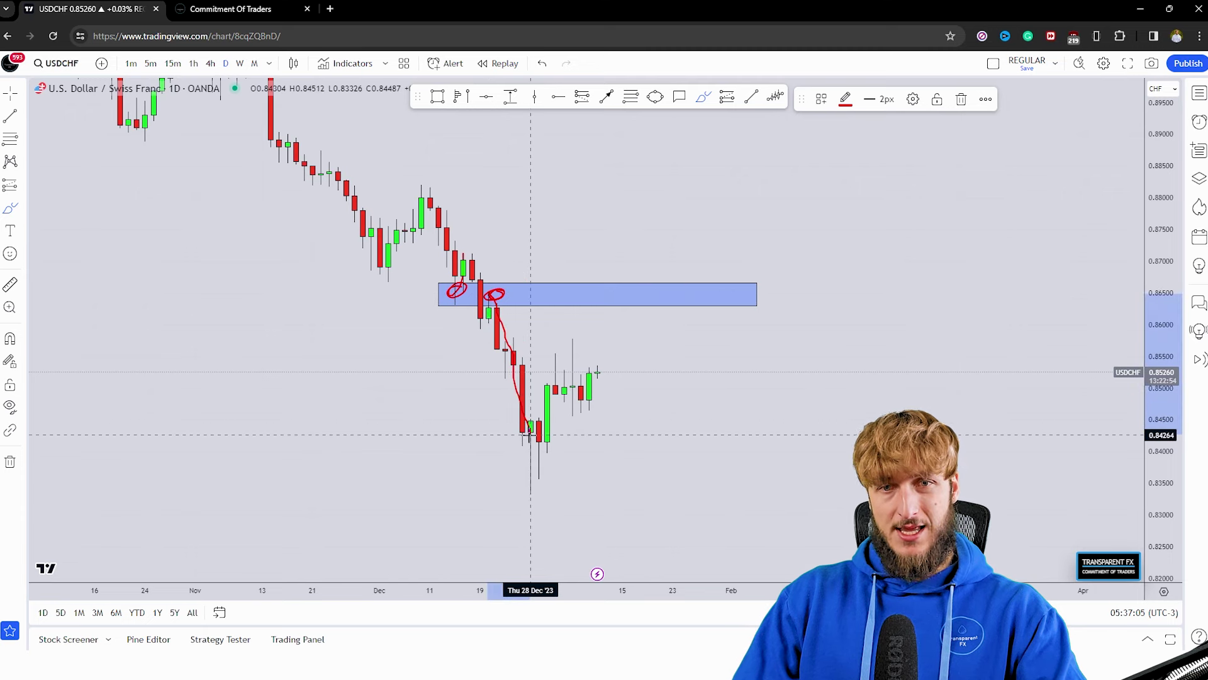
left_click(543, 65)
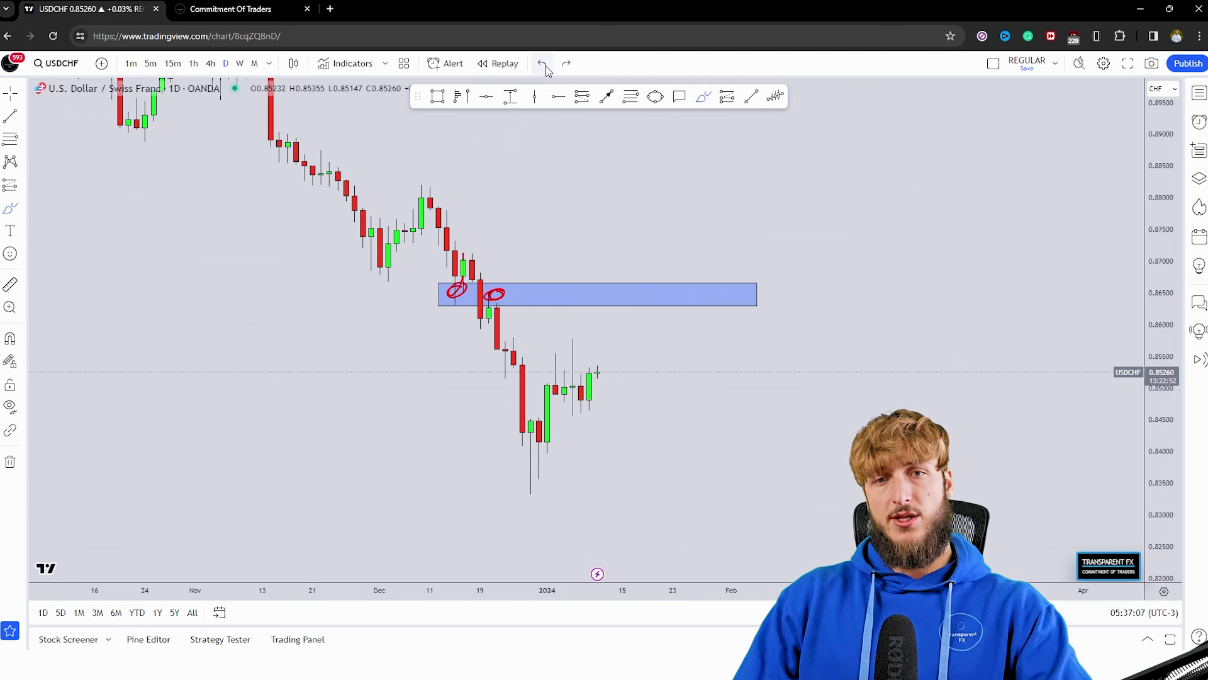
Sketch a rally from the current price into the zone and a drop to about 0.835, retrace the path, and undo the strokes.
mouse_move(598, 371)
left_mouse_down()
mouse_move(625, 277)
mouse_move(603, 301)
mouse_move(640, 295)
left_mouse_up()
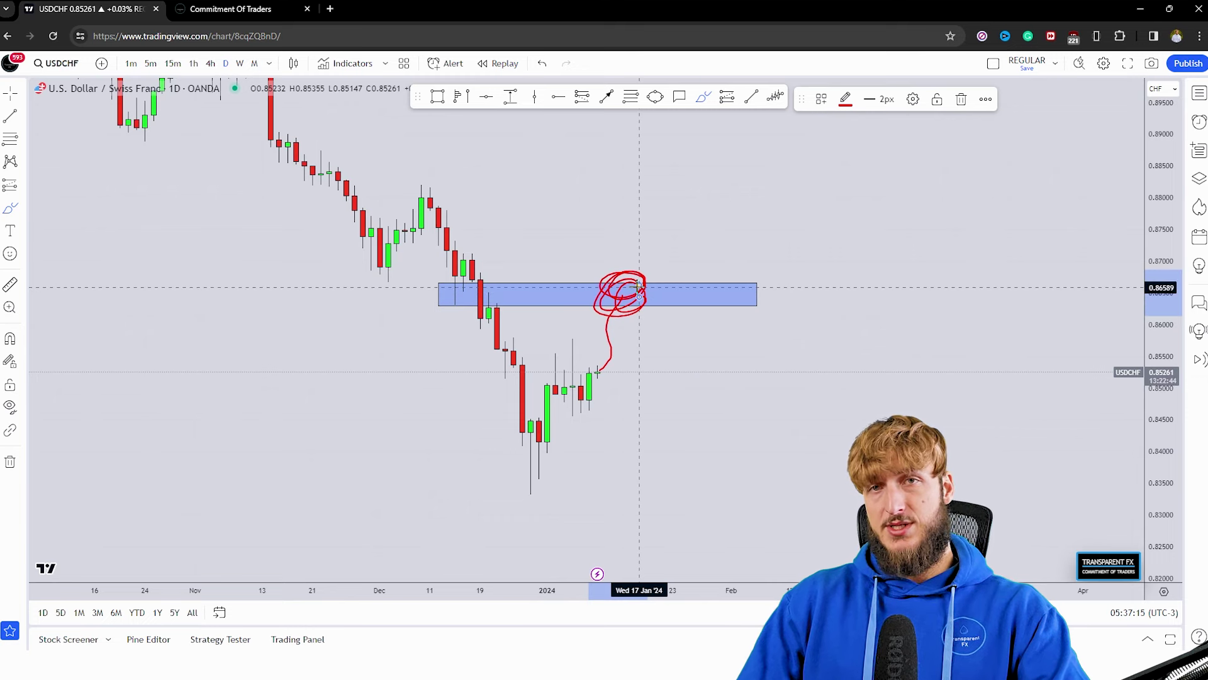
left_click_drag(640, 290, 680, 478)
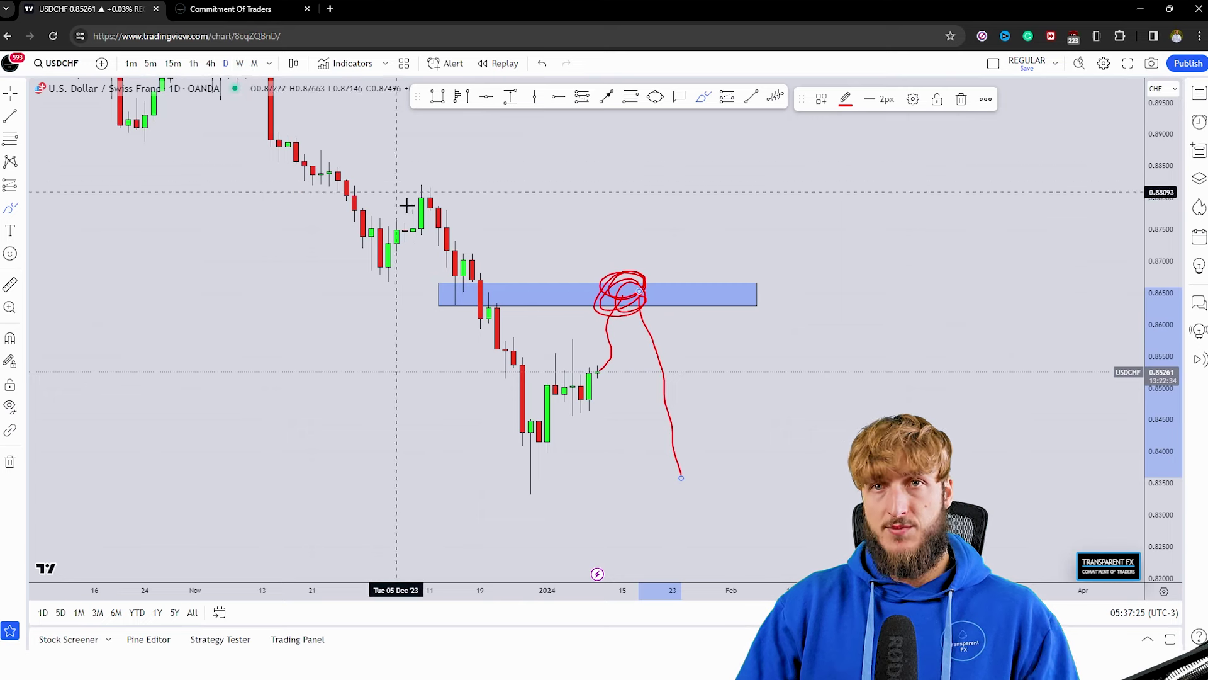
left_click(606, 323)
mouse_move(606, 322)
left_mouse_down()
mouse_move(615, 289)
mouse_move(637, 303)
mouse_move(679, 484)
left_mouse_up()
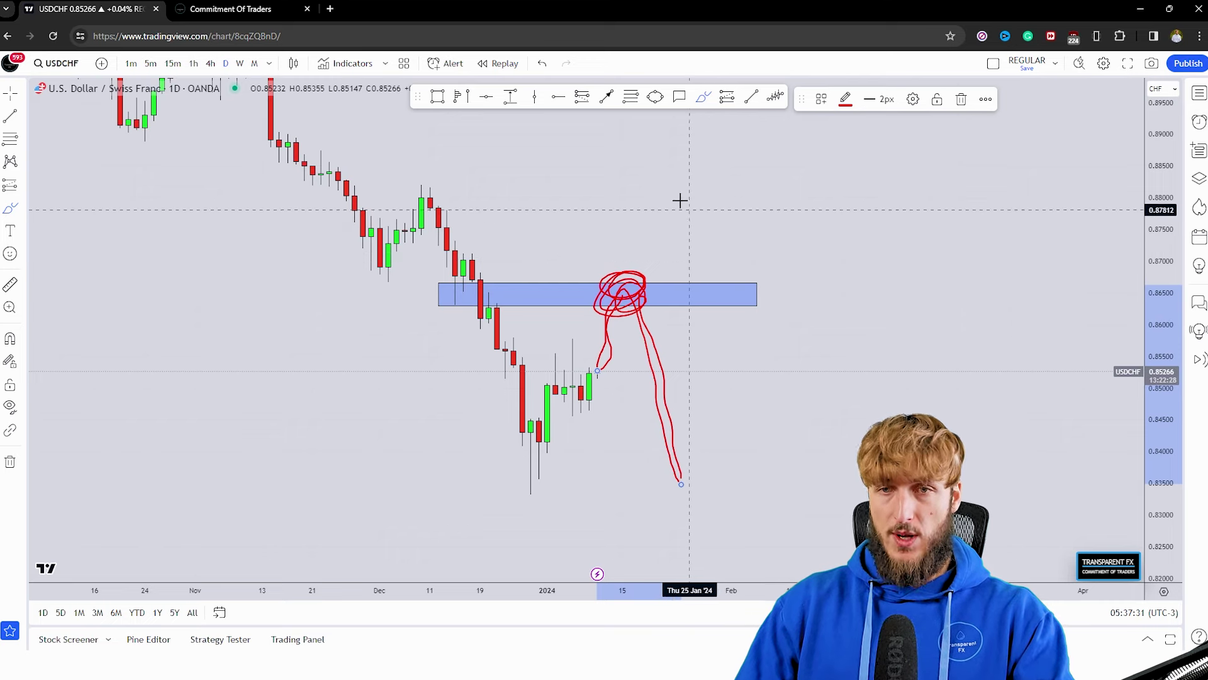
left_click(542, 63)
left_click(542, 63)
left_click(542, 62)
Switch to the Commitment of Traders page and compare the Swiss franc net positions for 11/28/2023 and 1/2/2024.
left_click(225, 5)
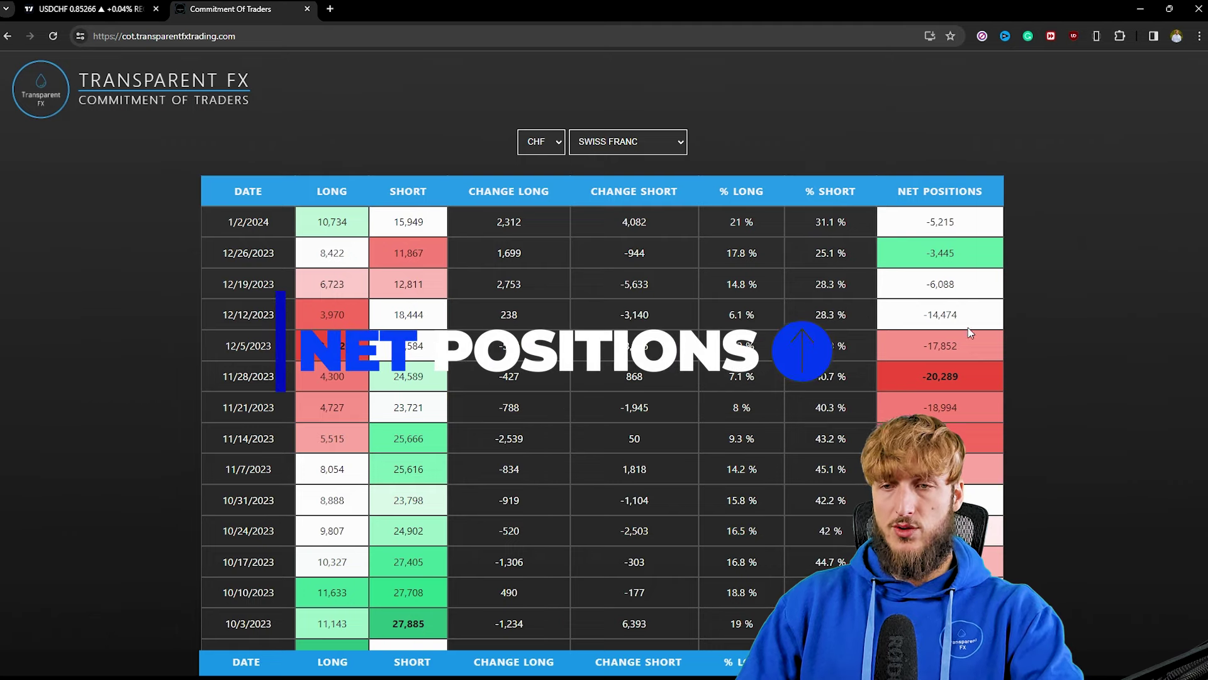
left_click_drag(922, 372, 971, 380)
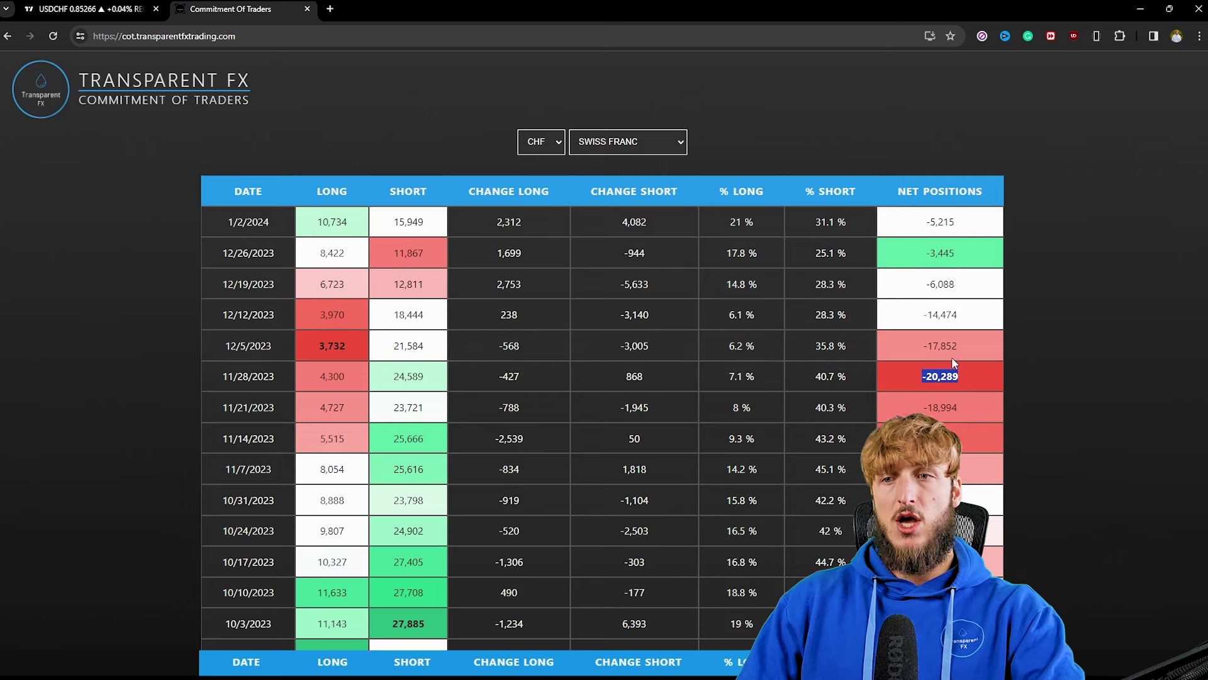
left_click_drag(924, 221, 967, 225)
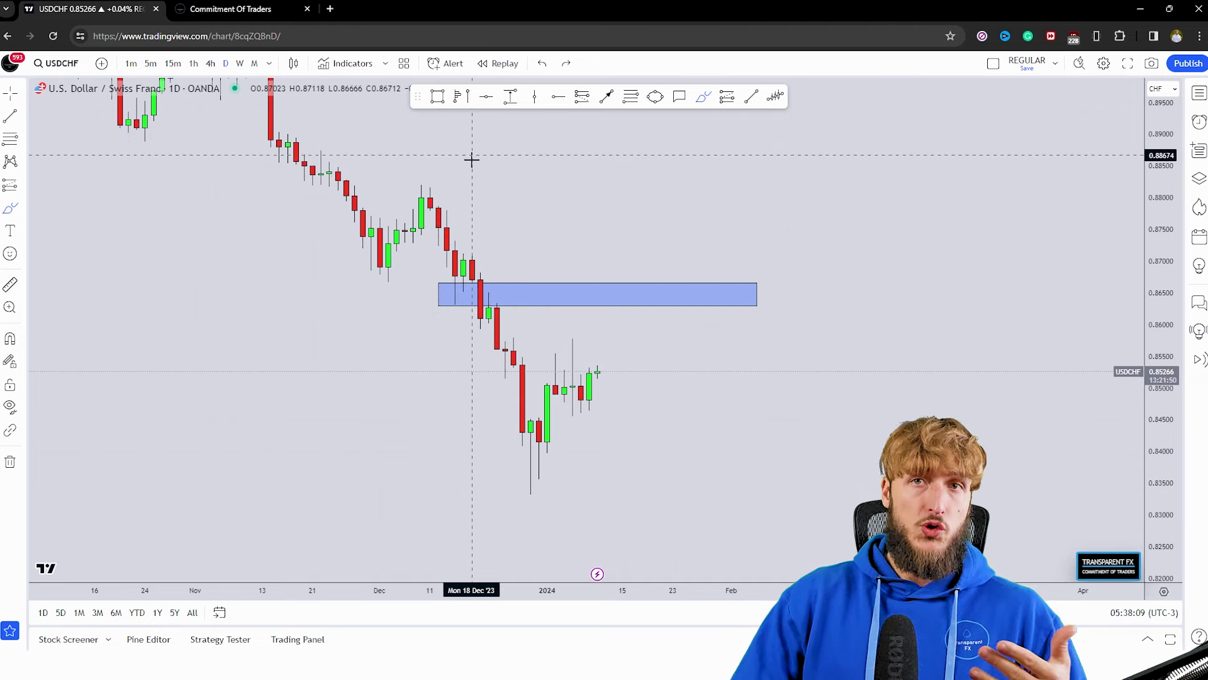
On the USDCHF chart, draw an arrow from the current price up to the zone's lower edge at about 0.862.
left_click(606, 97)
left_click(605, 369)
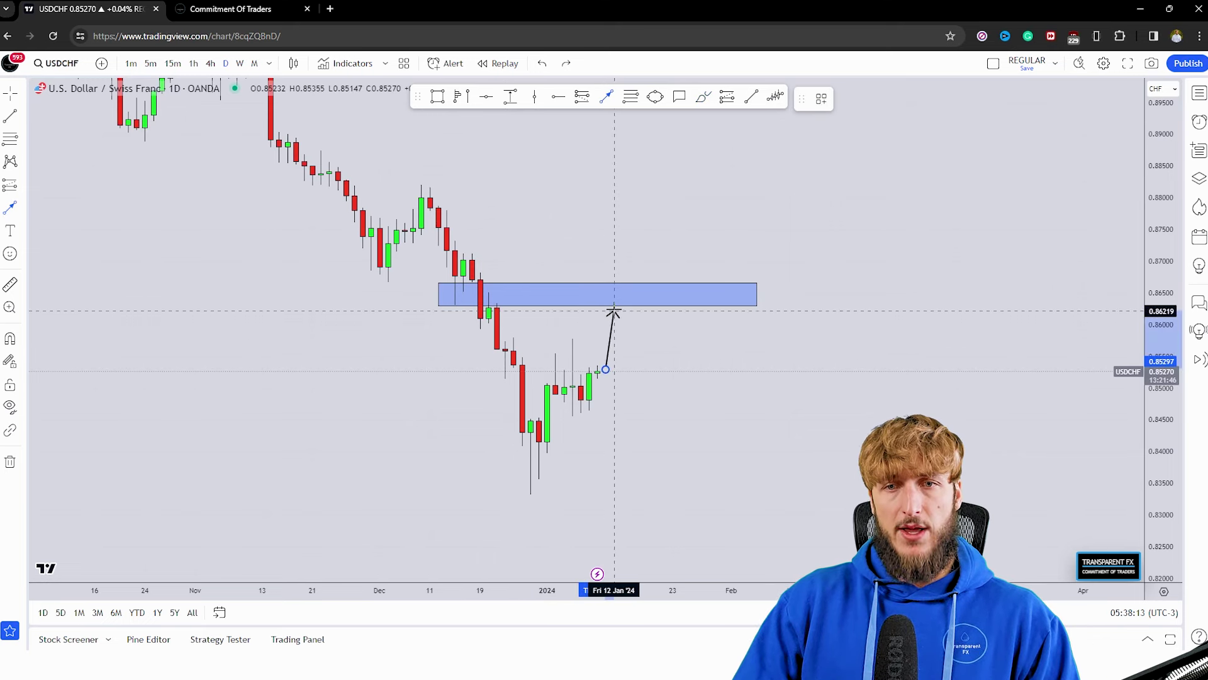
left_click(614, 309)
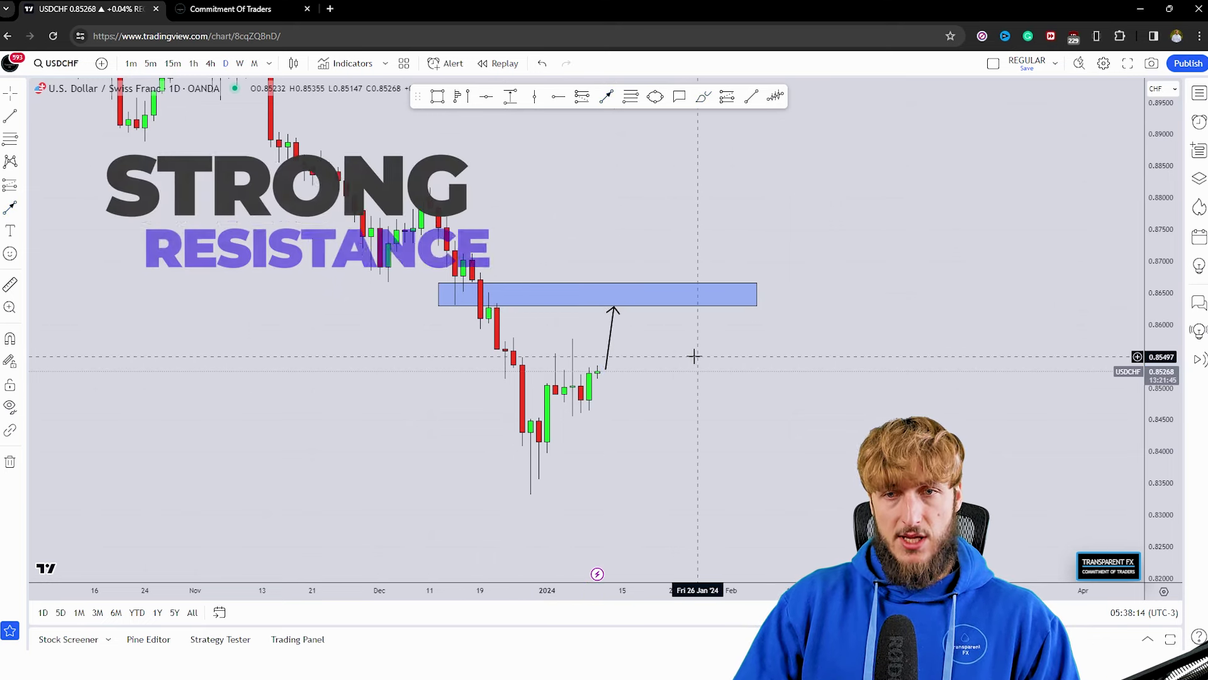
Place a circle over the zone at the arrow's tip and draw an arrow from the circle down to about 0.851.
left_click(655, 96)
left_click(607, 309)
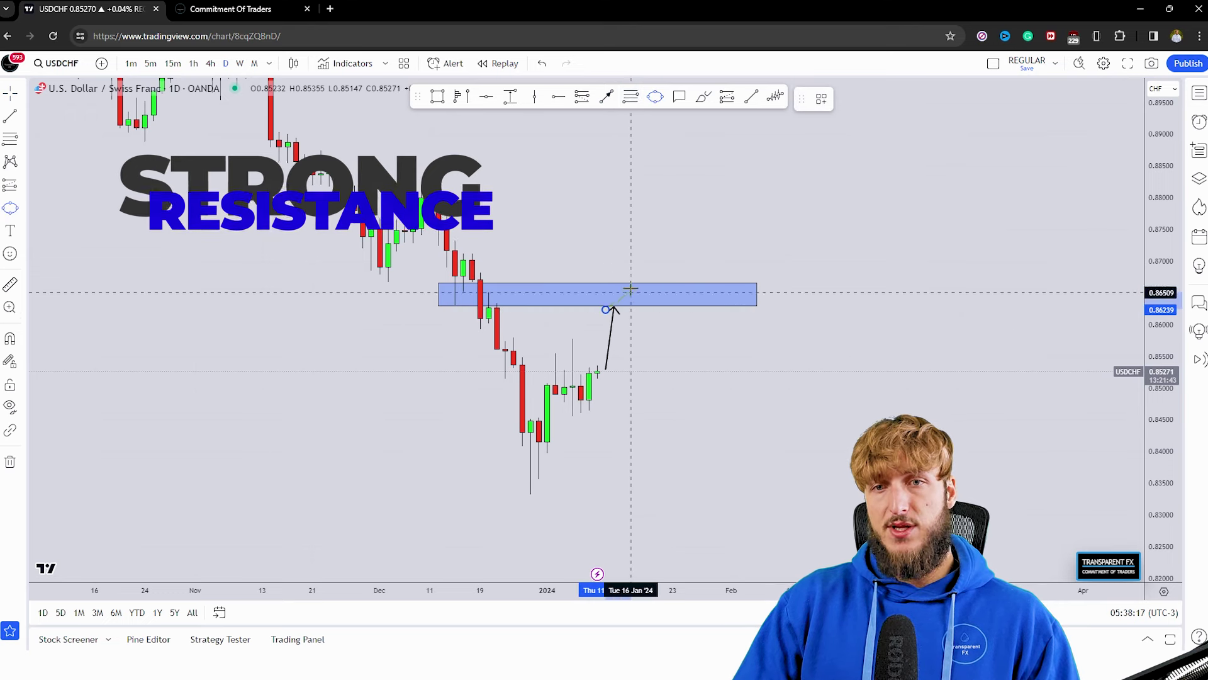
left_click(655, 262)
left_click(681, 327)
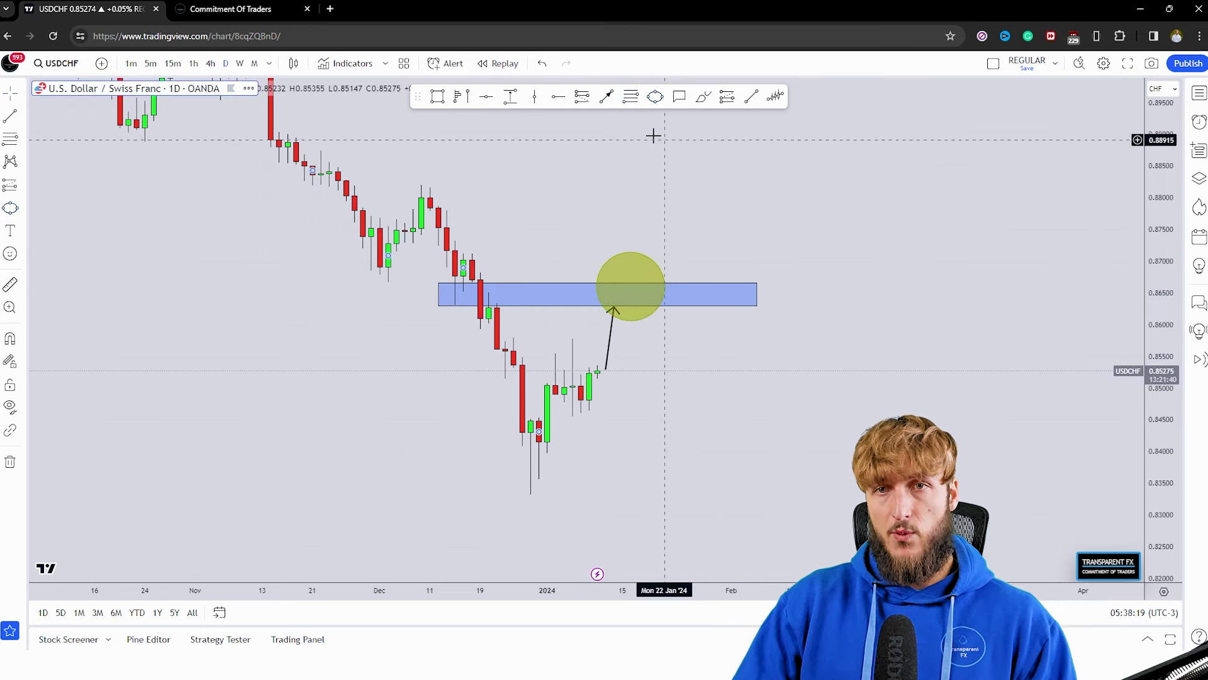
left_click(606, 97)
left_click_drag(657, 307, 679, 380)
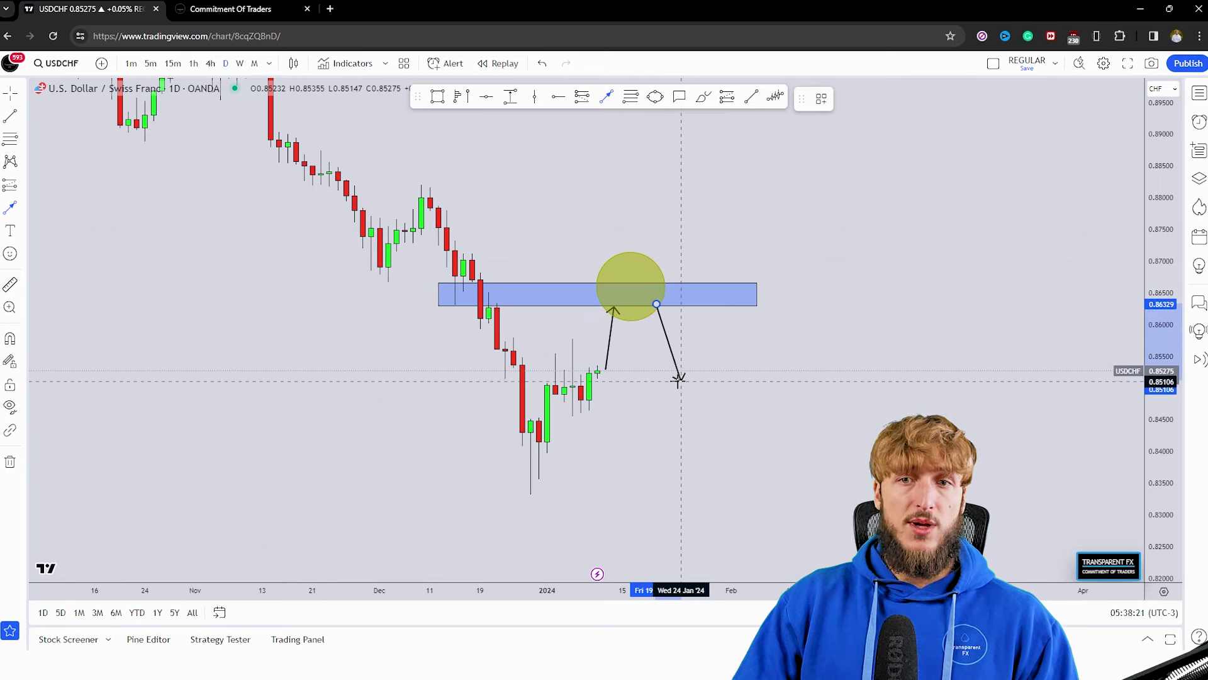
Brush loops inside the circle and a rally along the up arrow, deleting each stroke.
left_click(703, 97)
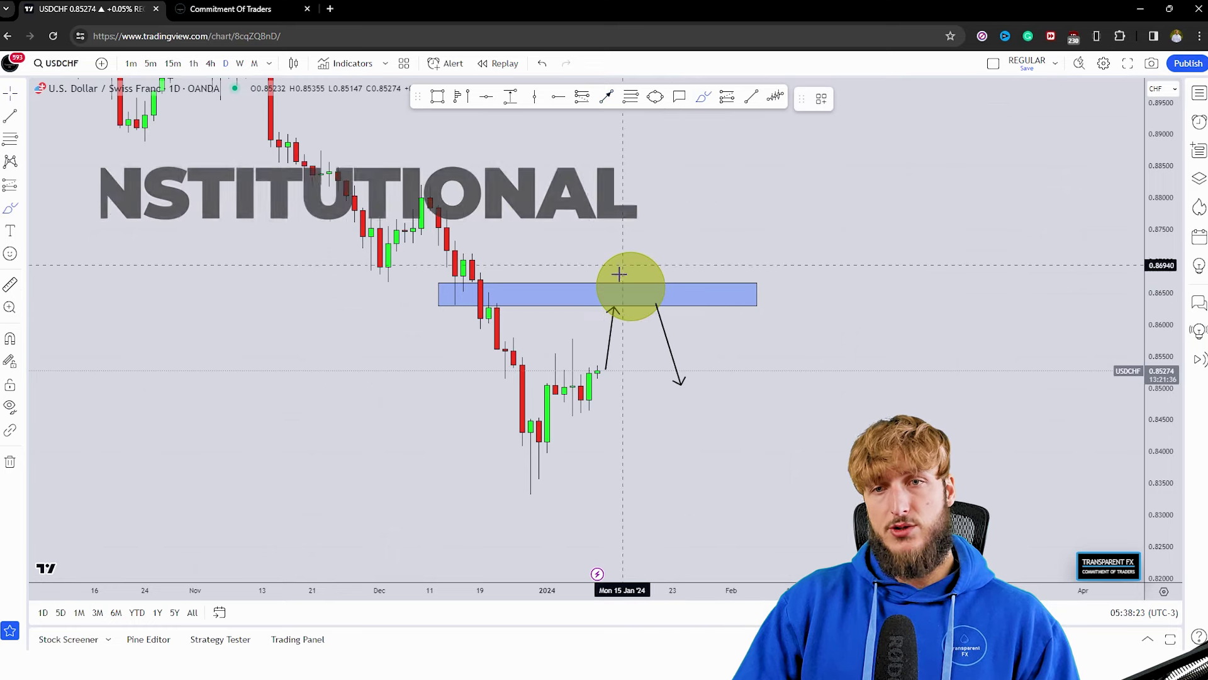
left_click_drag(618, 273, 634, 282)
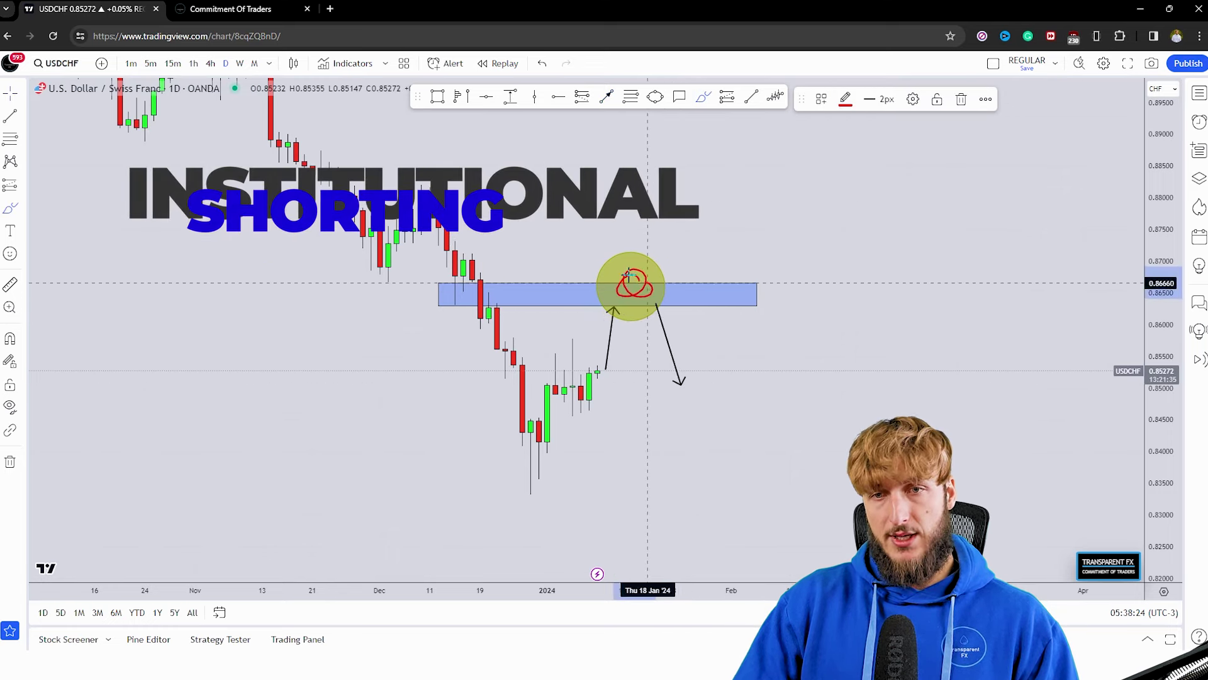
left_click(961, 100)
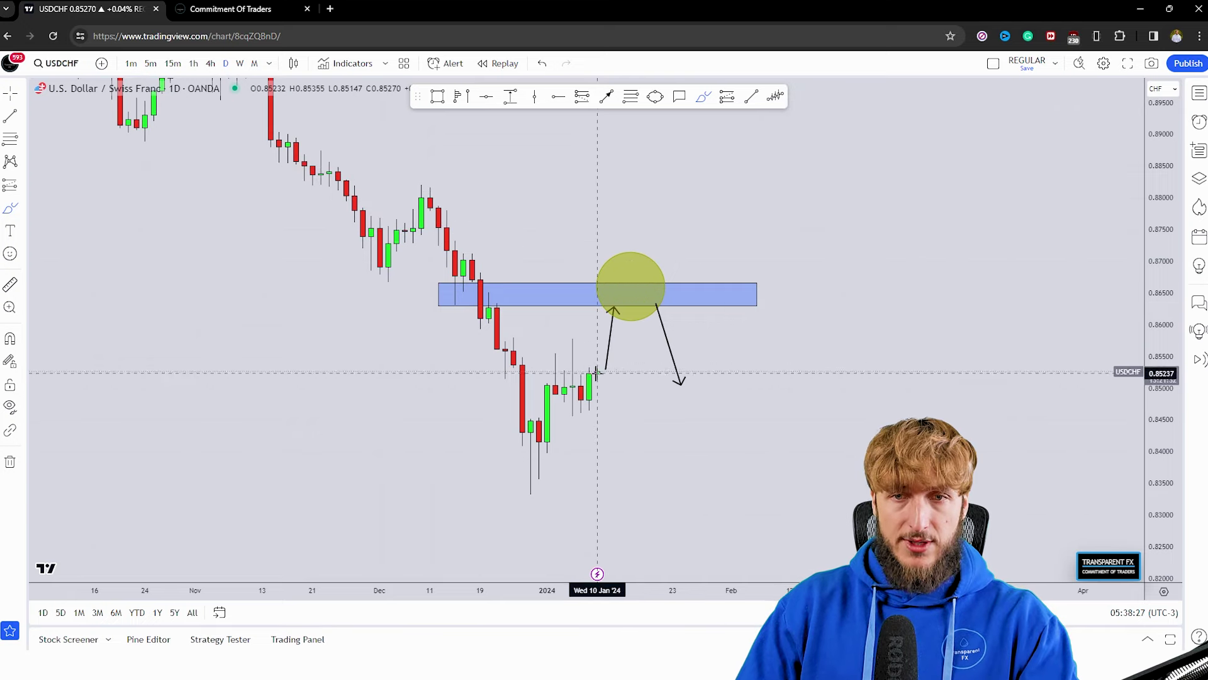
left_click_drag(597, 372, 613, 289)
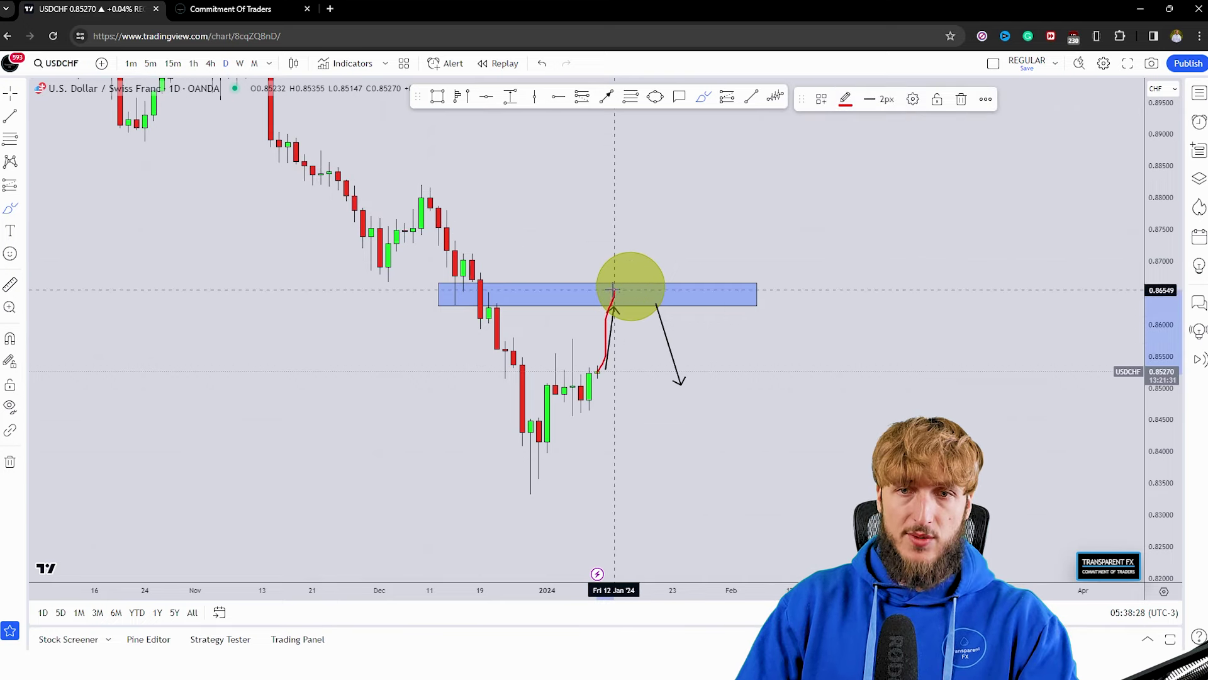
left_click(958, 102)
Sketch a W pattern on the January candles and a larger one beside the chart with a neckline pullback, and undo the pullback and neckline.
mouse_move(570, 337)
left_mouse_down()
mouse_move(569, 401)
mouse_move(622, 296)
left_mouse_up()
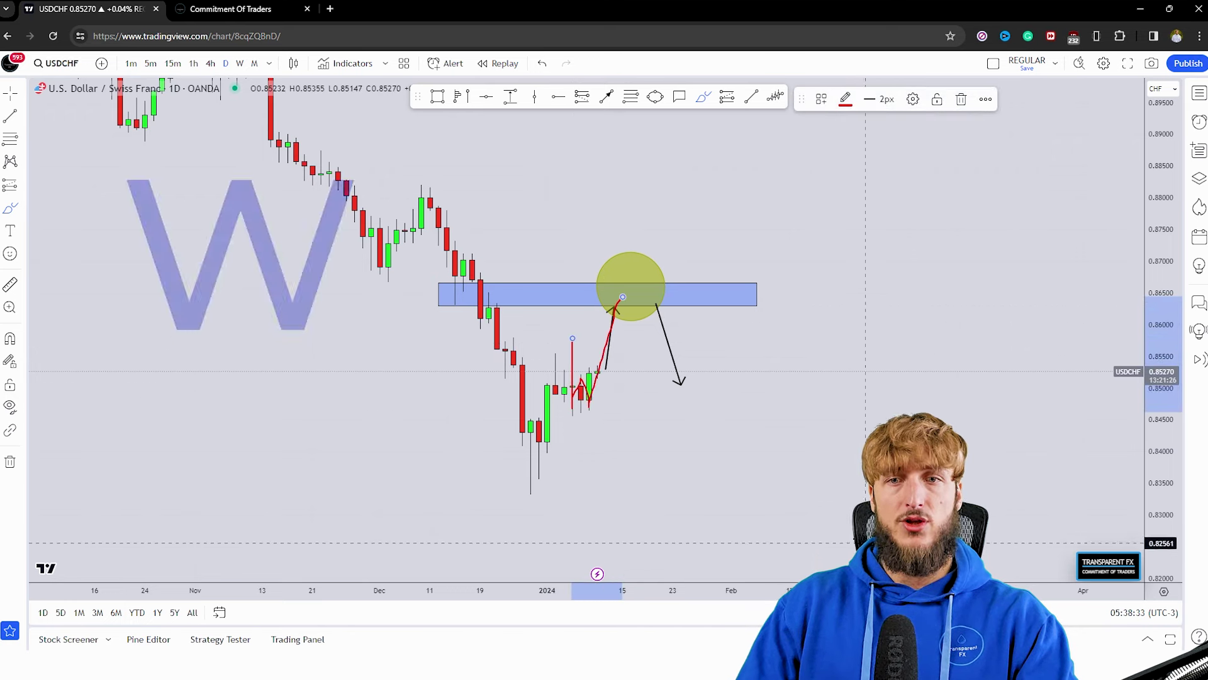
mouse_move(772, 350)
left_mouse_down()
mouse_move(791, 409)
mouse_move(825, 398)
mouse_move(853, 294)
left_mouse_up()
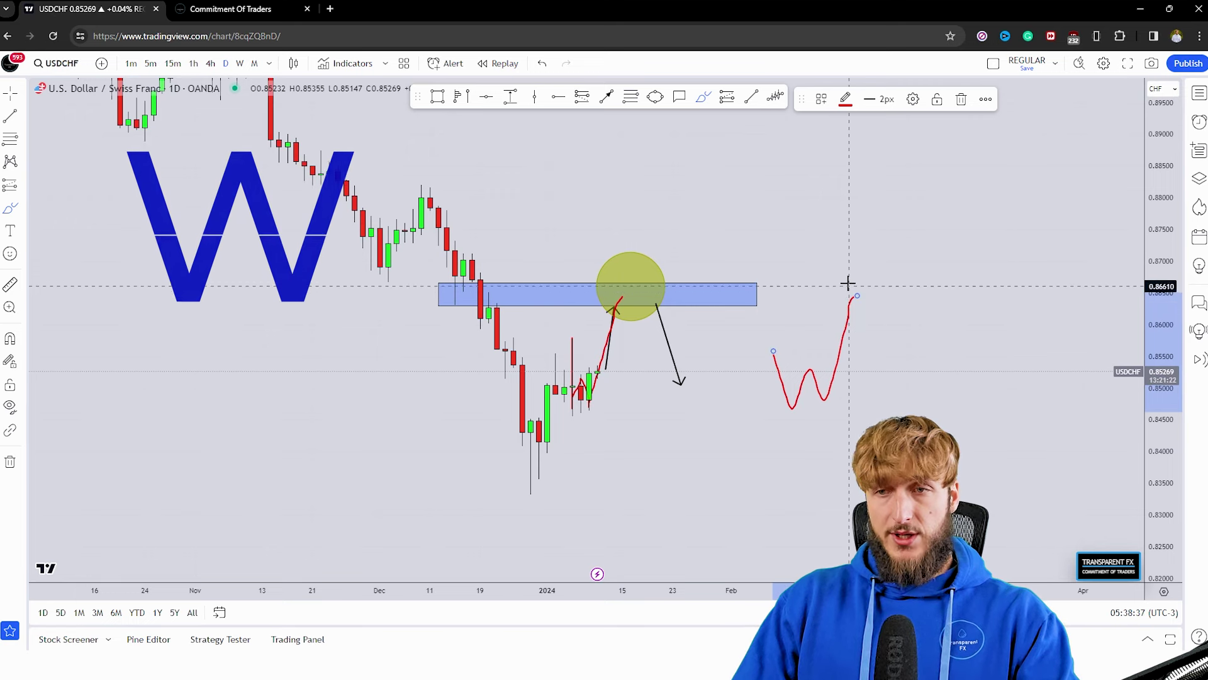
left_click_drag(856, 296, 882, 334)
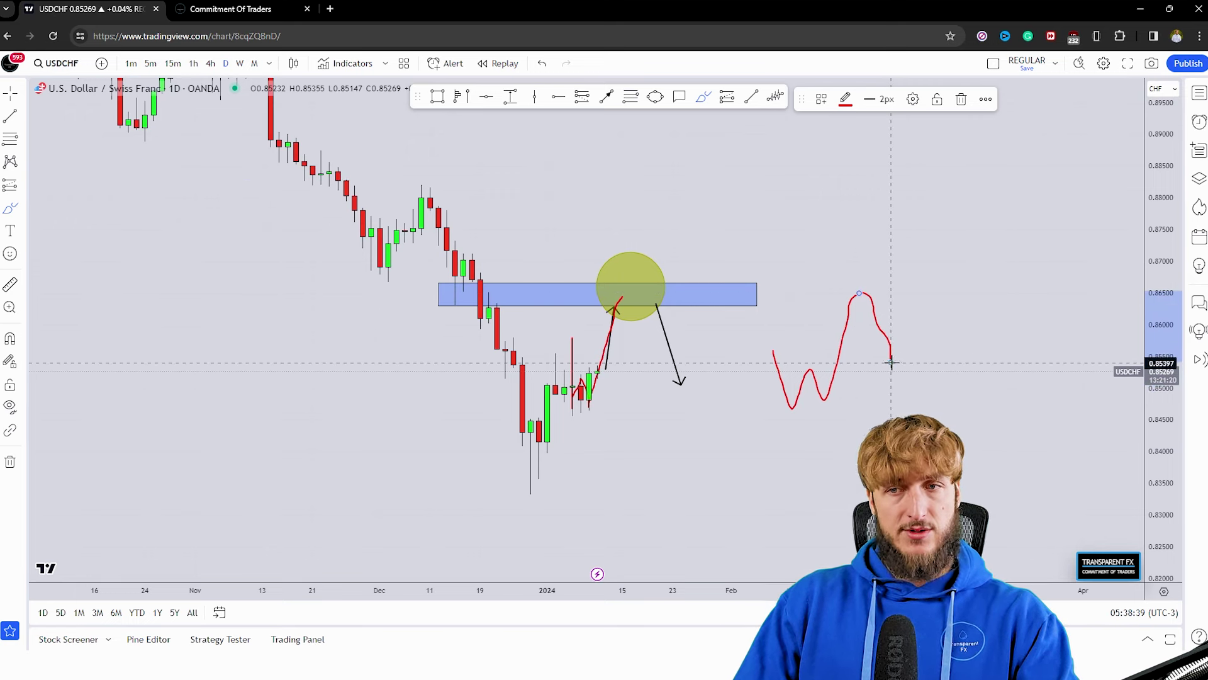
left_click_drag(805, 366, 900, 359)
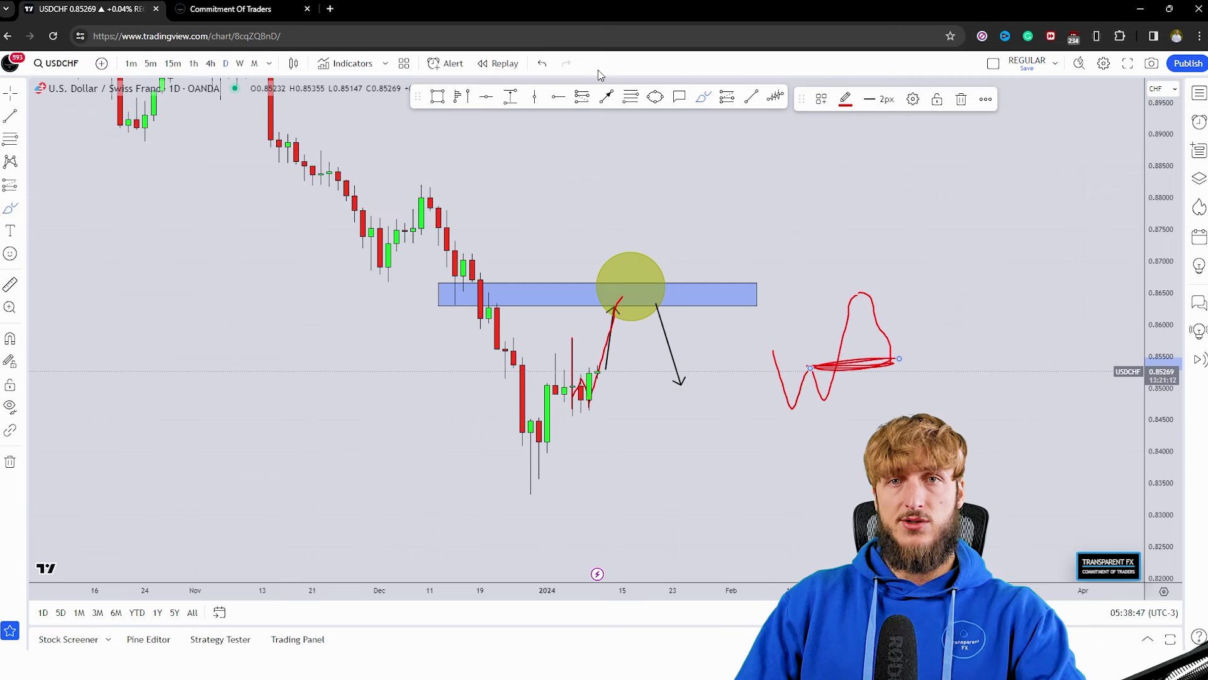
left_click(546, 68)
left_click(546, 68)
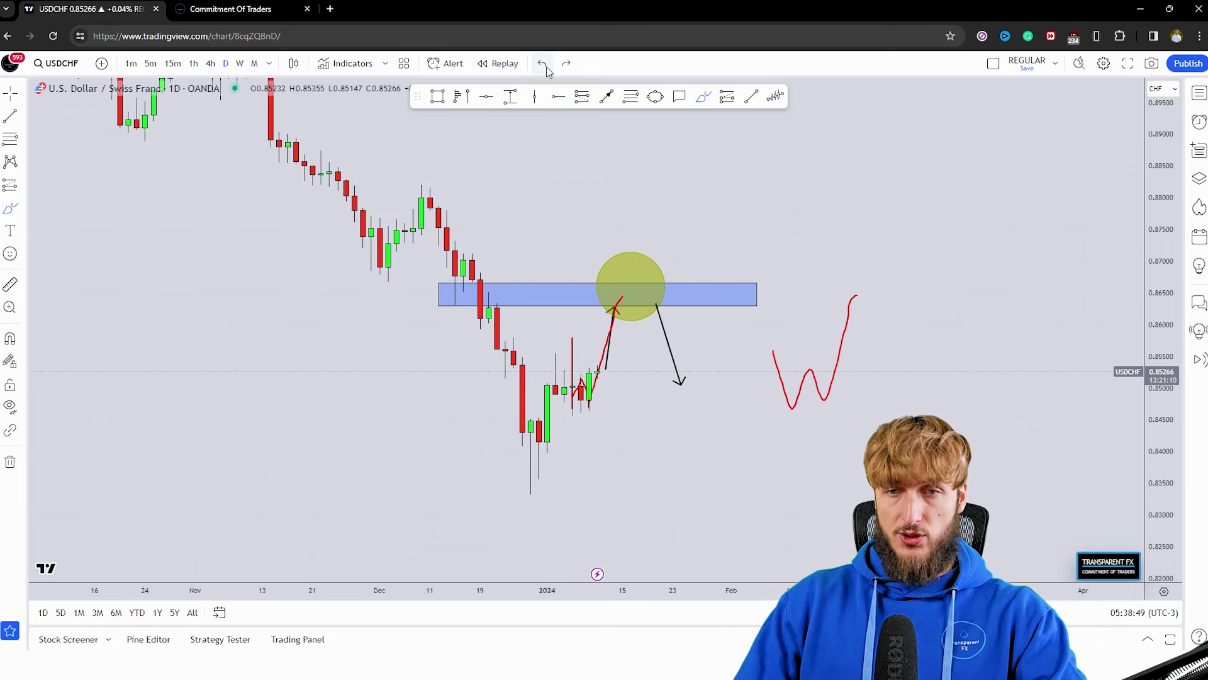
Brush a rally with loops inside the circled zone, undo it, and briefly revisit the Commitment of Traders page.
mouse_move(606, 369)
left_mouse_down()
mouse_move(615, 301)
mouse_move(640, 292)
left_mouse_up()
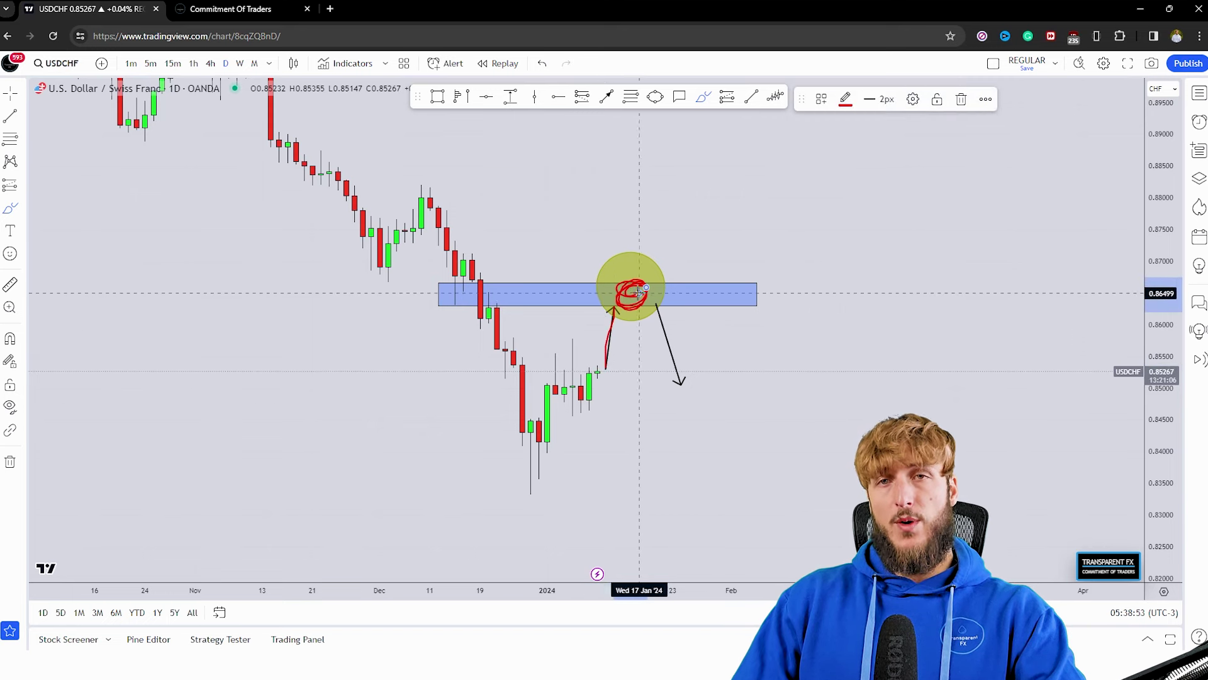
left_click(541, 63)
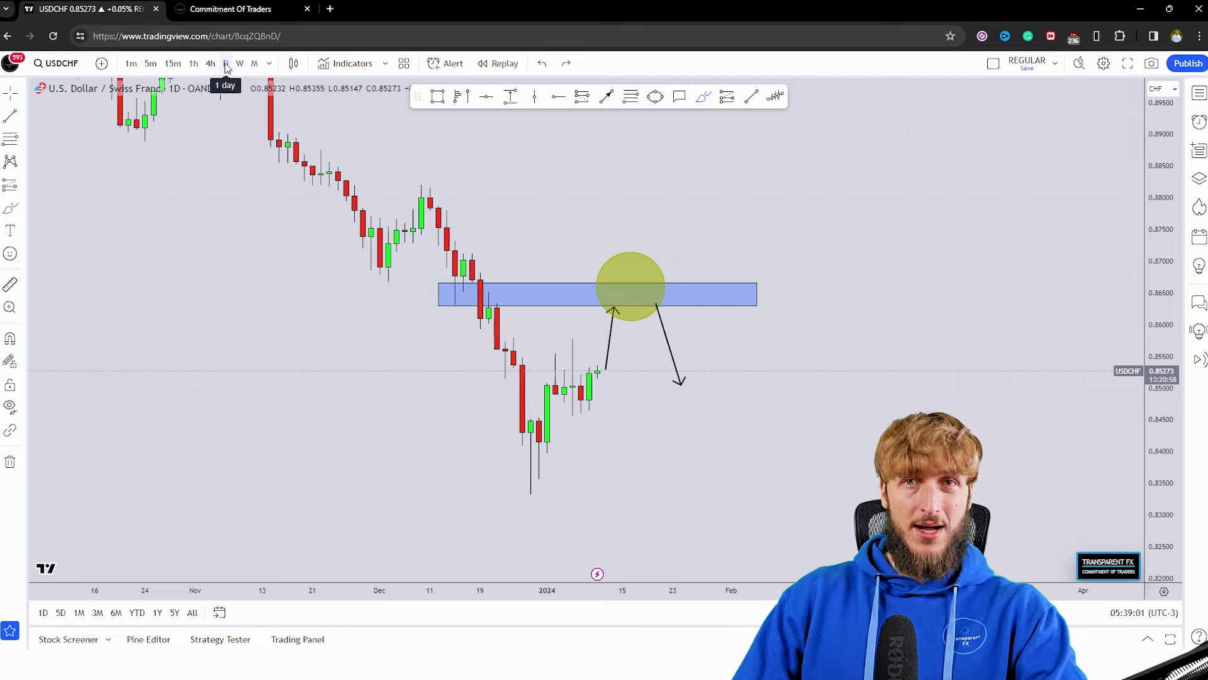
left_click(215, 9)
left_click(95, 9)
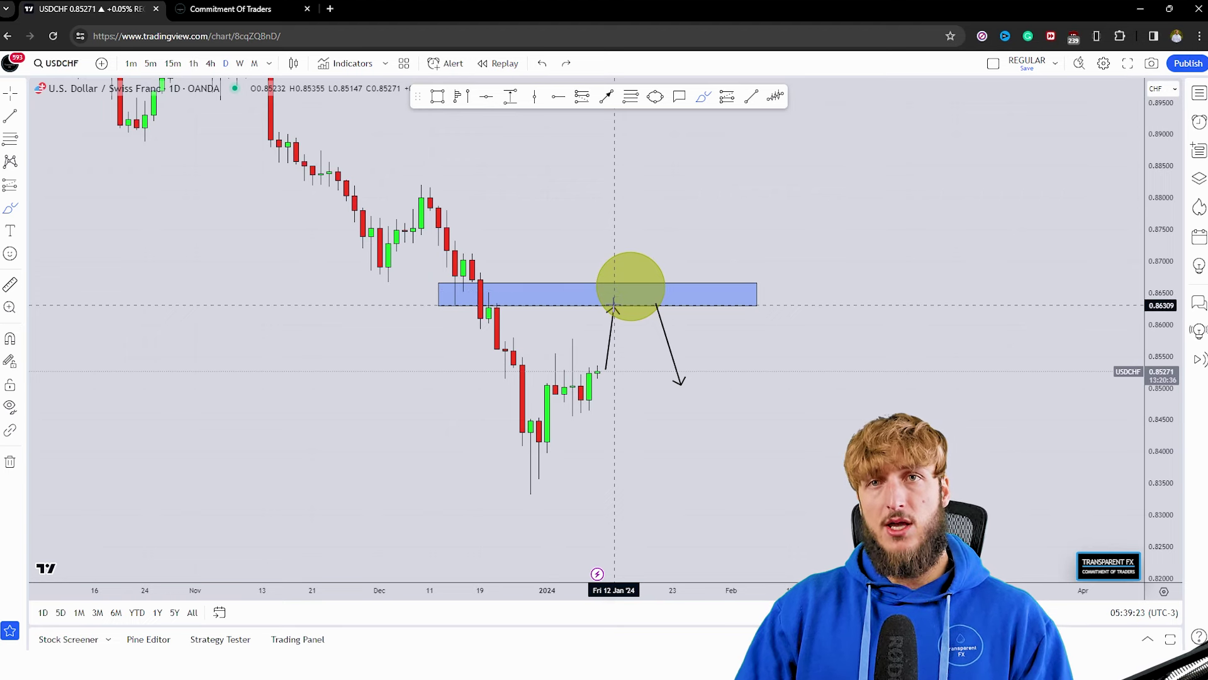
Sketch a consolidation inside the circle and a drop along the down arrow to about 0.851, and undo the last brushwork.
left_click_drag(615, 304, 648, 283)
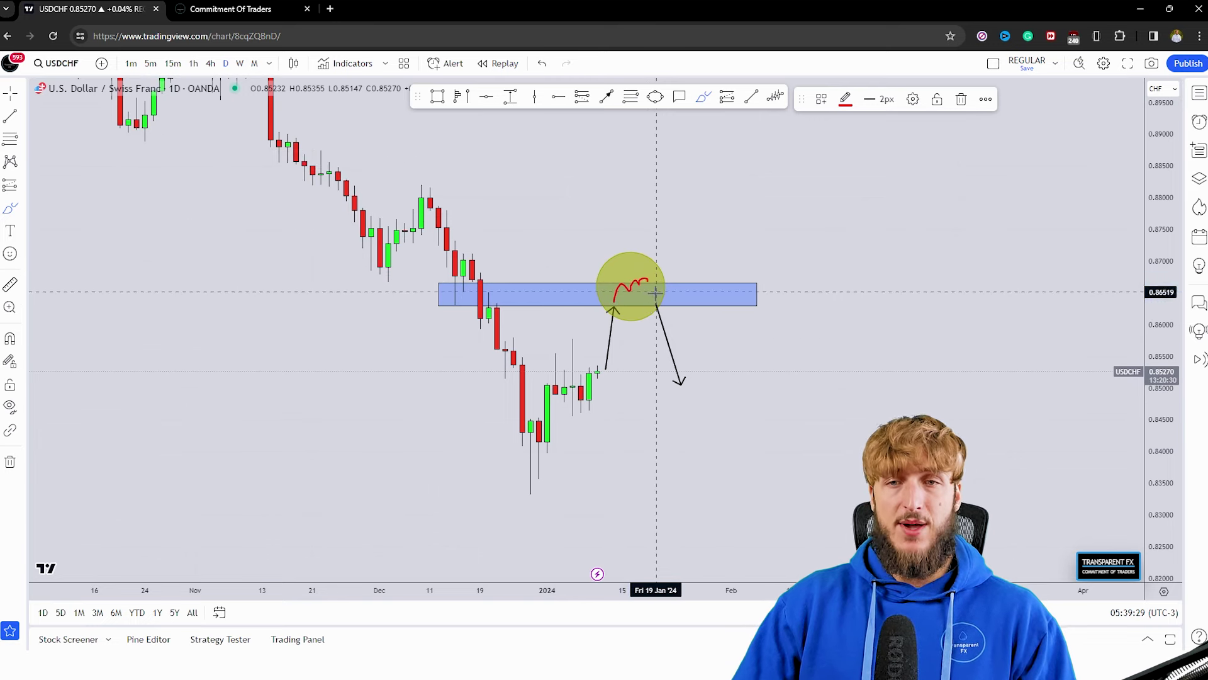
left_click_drag(657, 296, 680, 382)
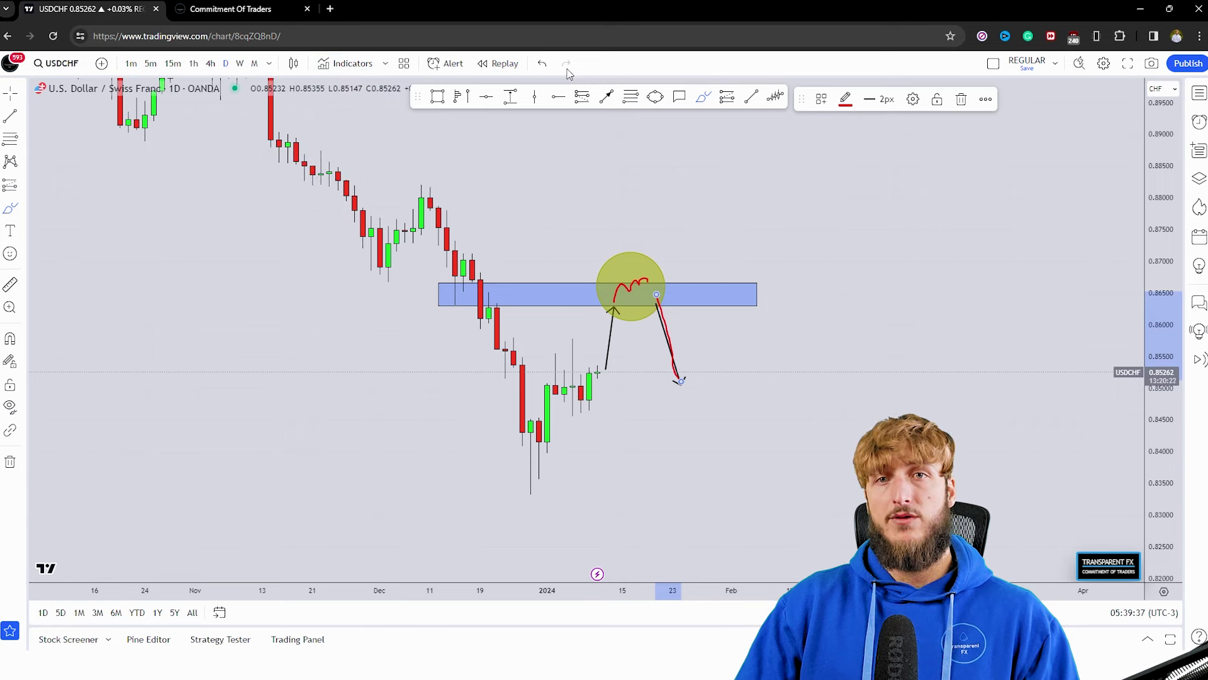
left_click(544, 64)
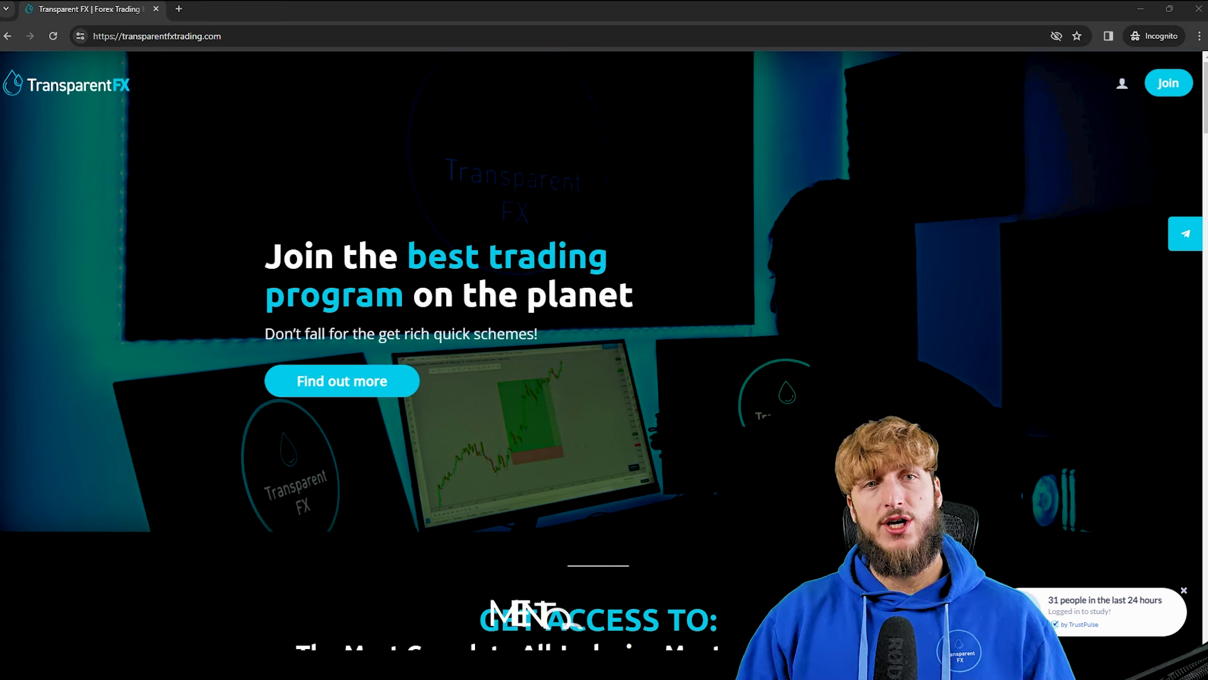
Select the web address of the Transparent FX site, transparentfxtrading.com.
left_click(222, 36)
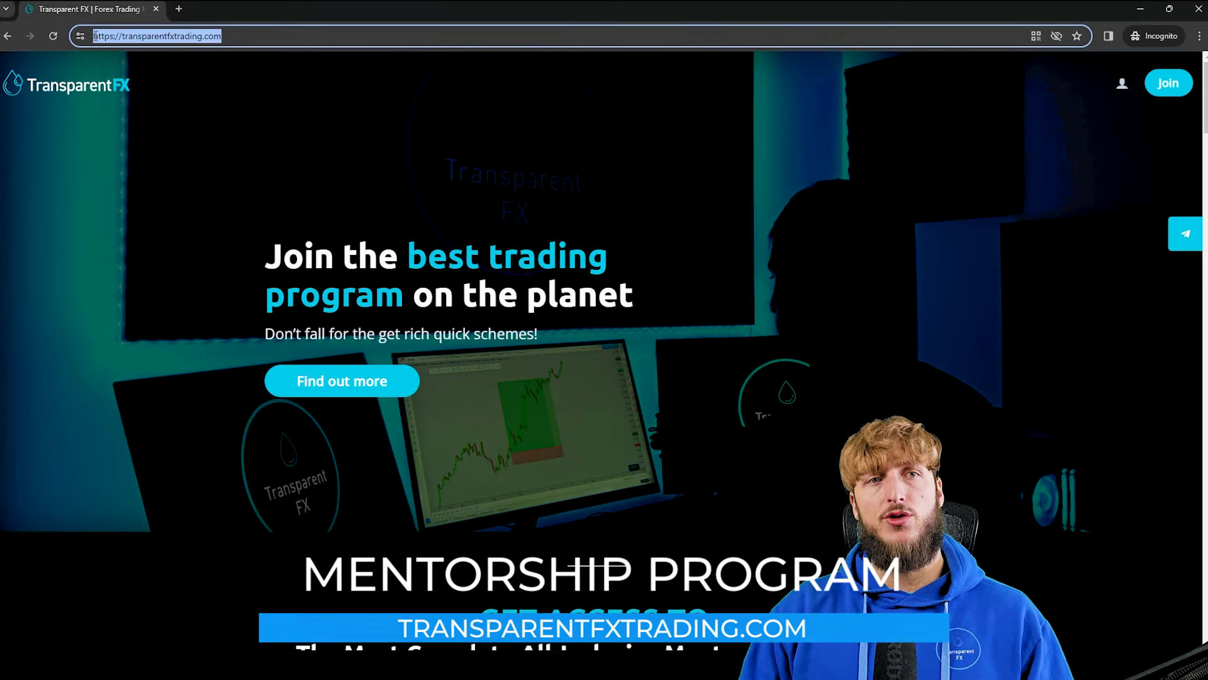
Review the mentorship program's introduction, its list of trading courses and the COT data software description on the Transparent FX homepage.
left_click(473, 197)
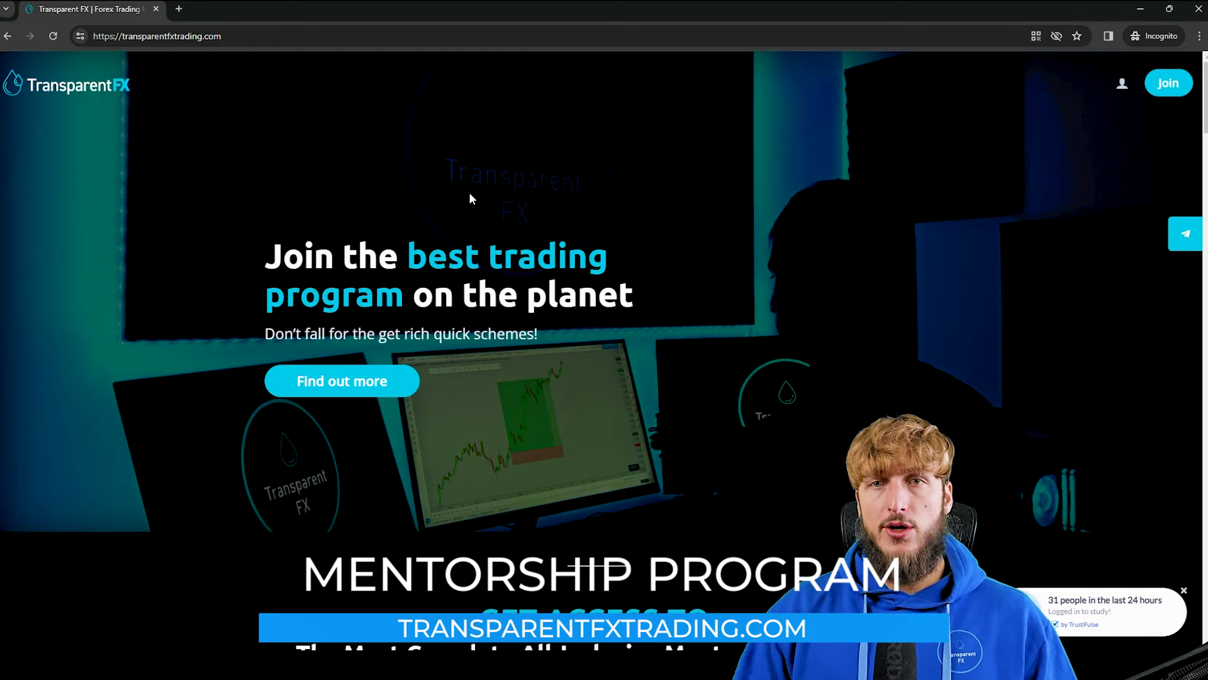
scroll(590, 344, "down", 5)
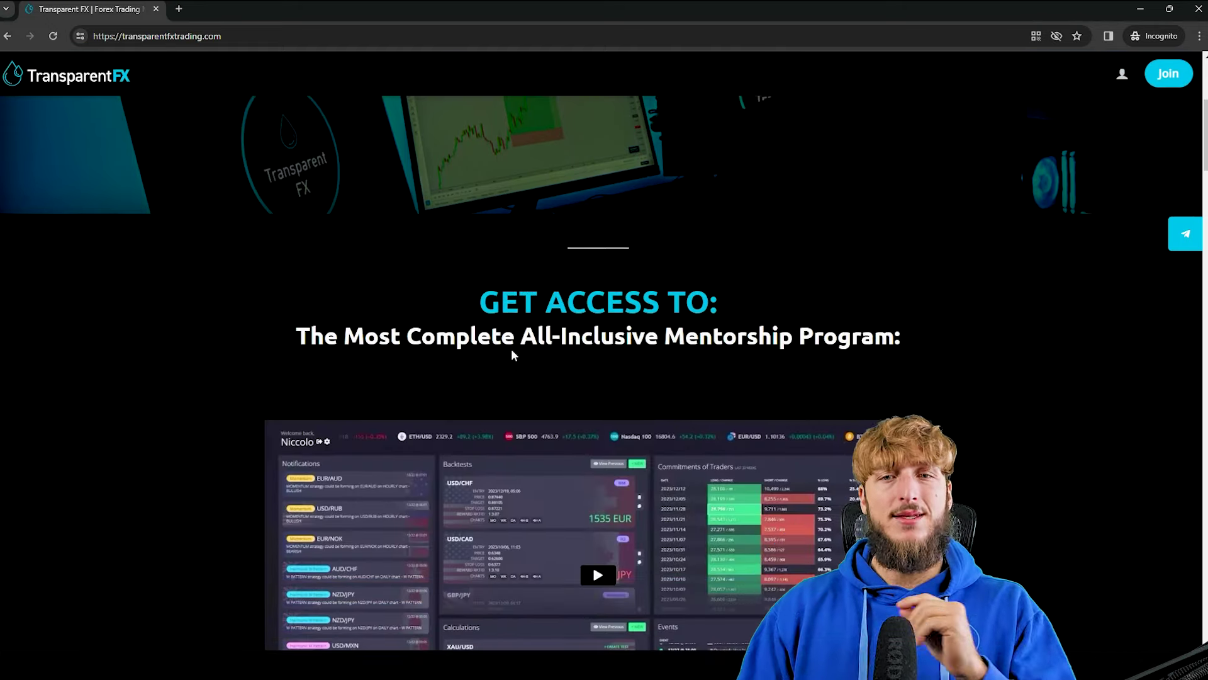
scroll(529, 354, "down", 3)
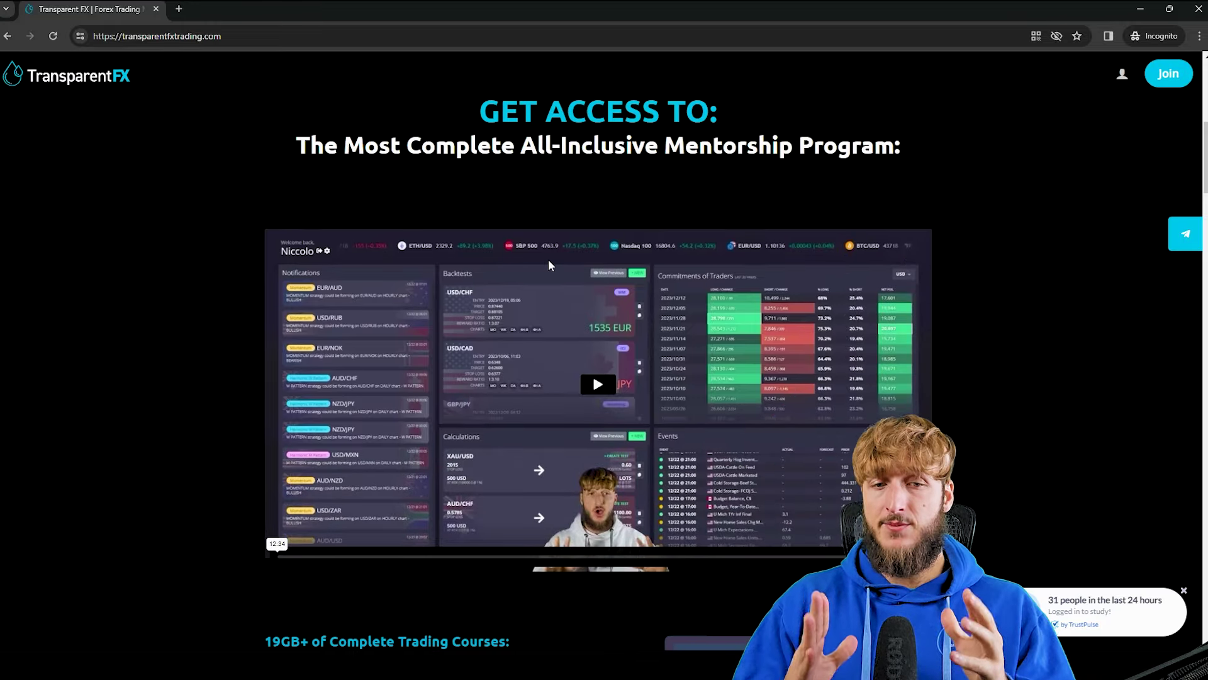
scroll(561, 262, "down", 4)
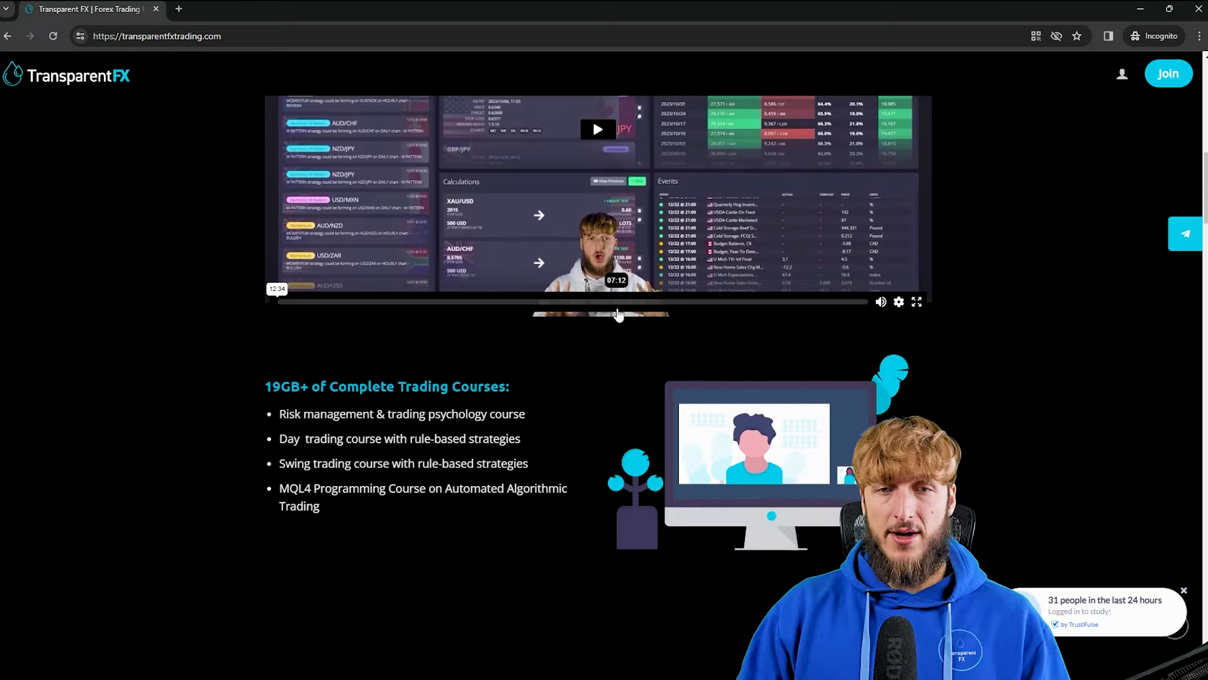
scroll(619, 314, "down", 1)
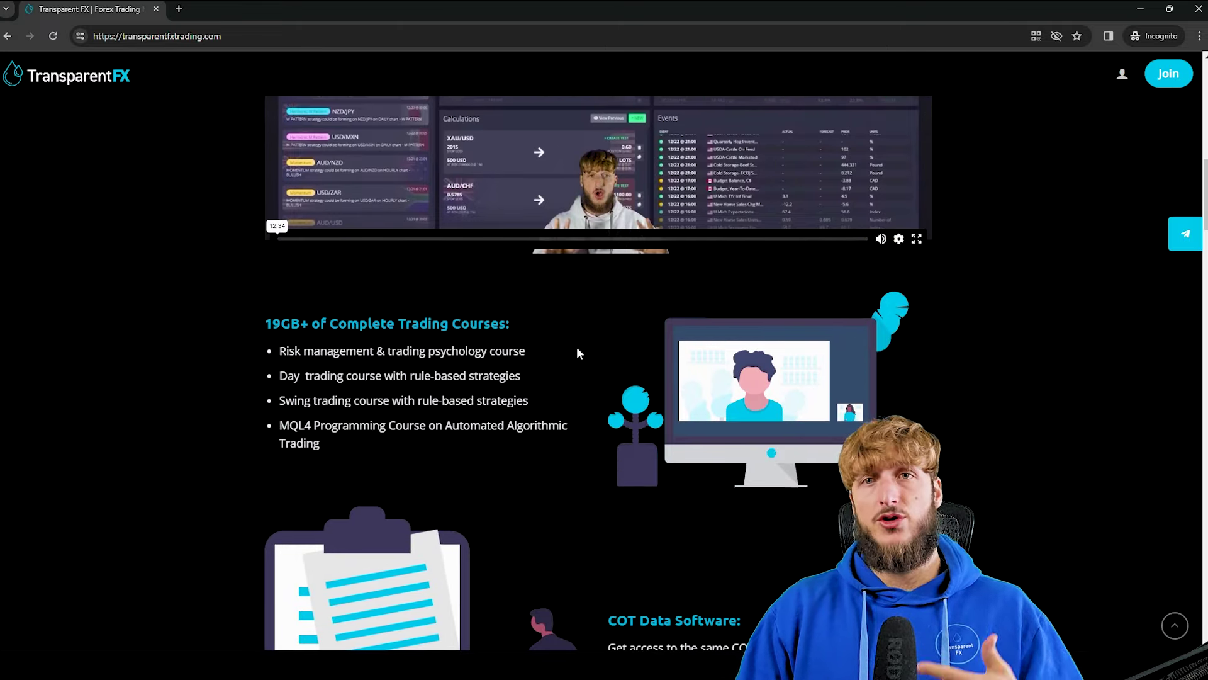
scroll(577, 346, "down", 1)
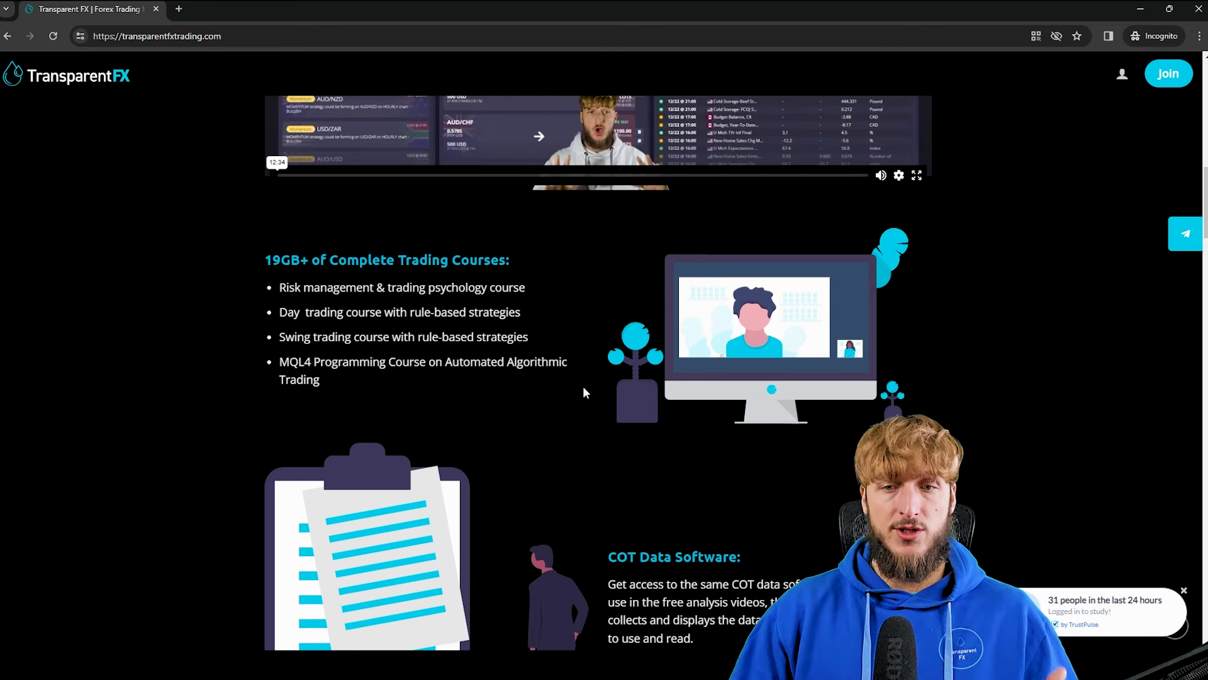
scroll(583, 387, "down", 3)
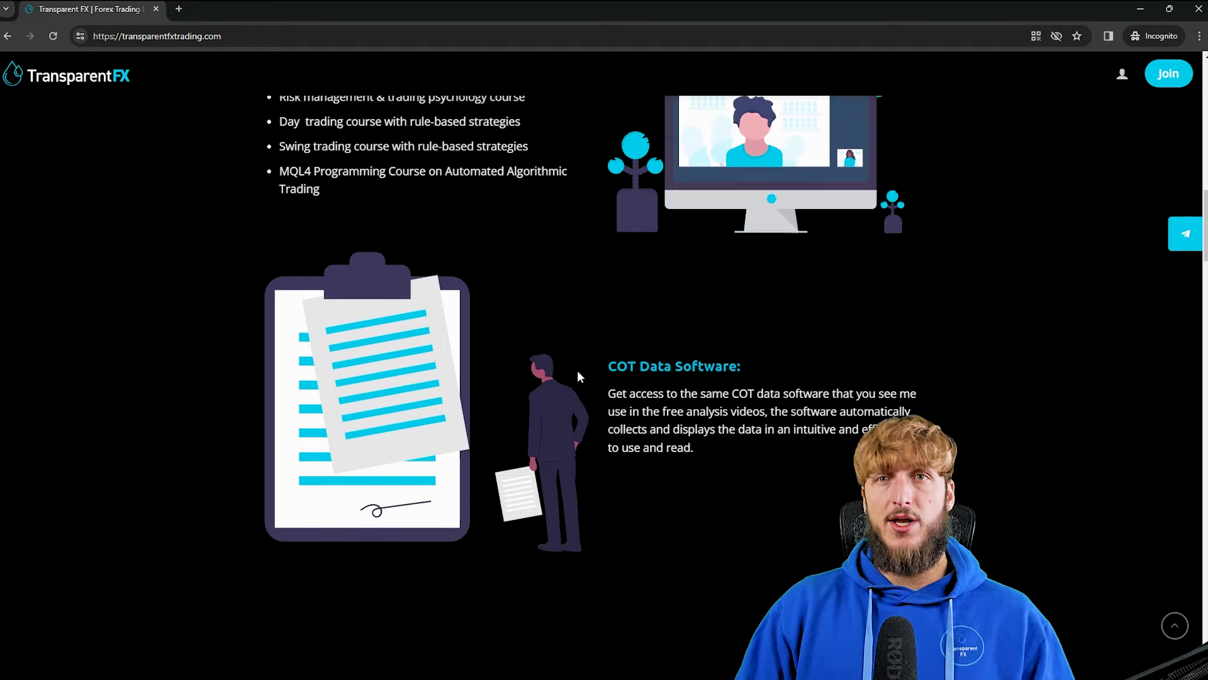
scroll(610, 395, "down", 2)
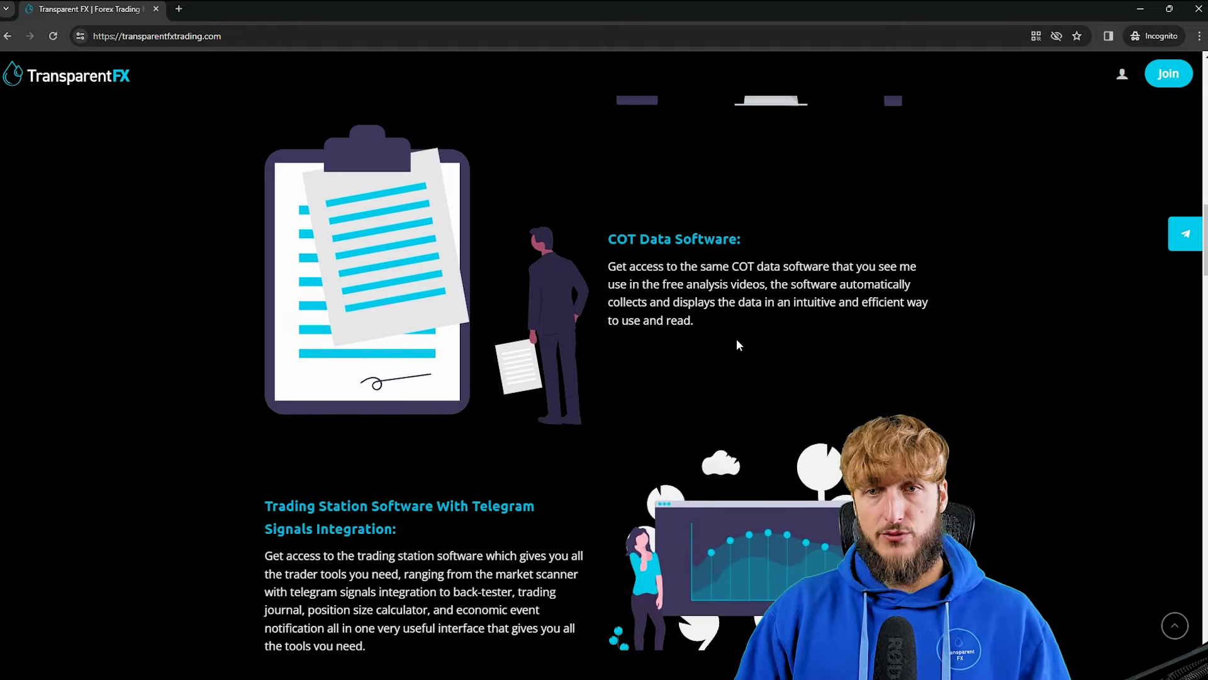
Review the trading station software, private mentoring, cost, academy statistics and student testimonials sections, and return to the start of the homepage.
scroll(874, 291, "down", 1)
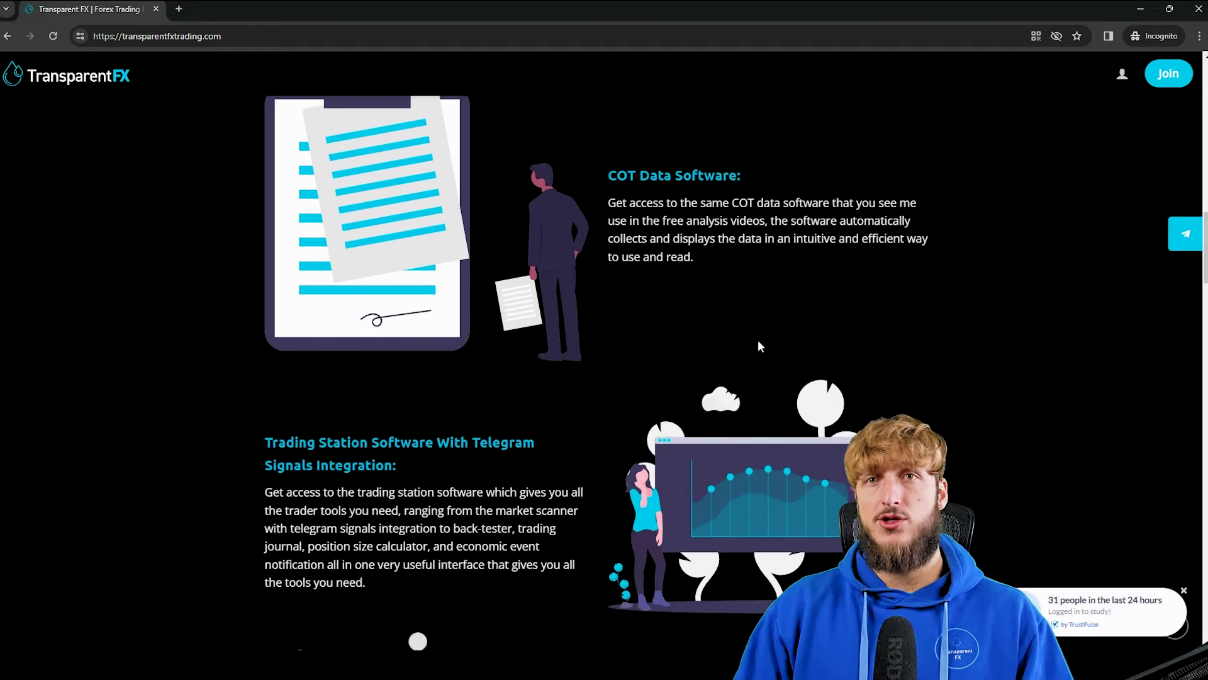
scroll(759, 345, "down", 5)
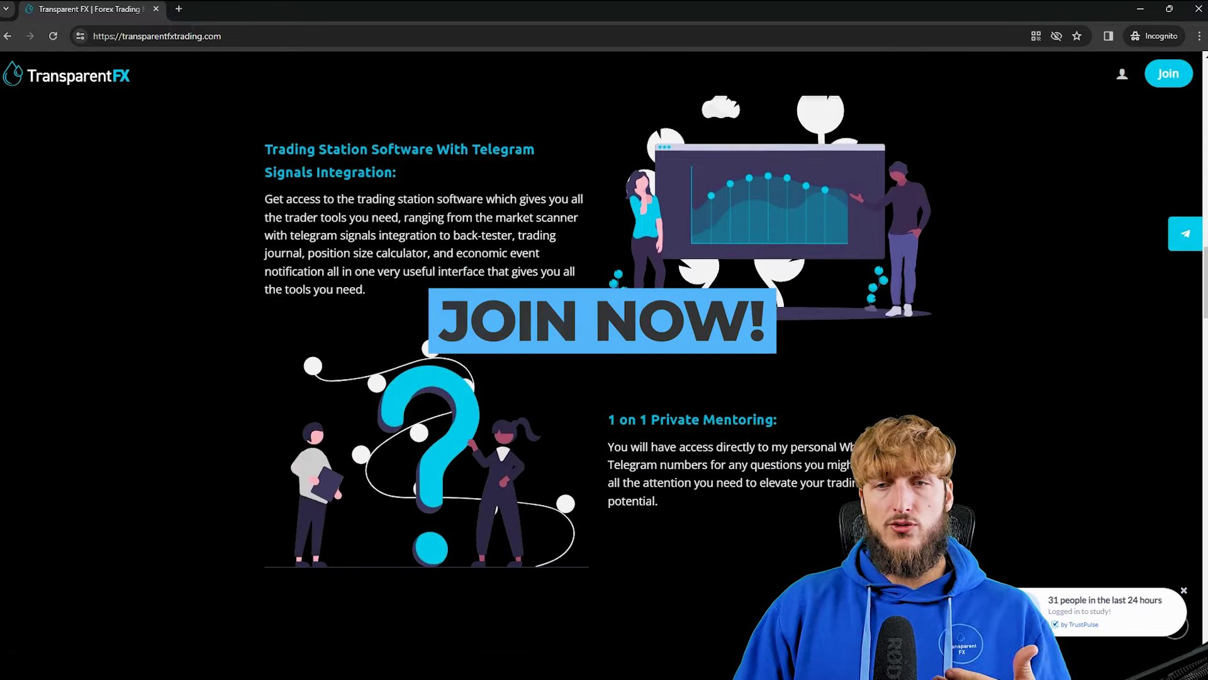
scroll(604, 378, "down", 4)
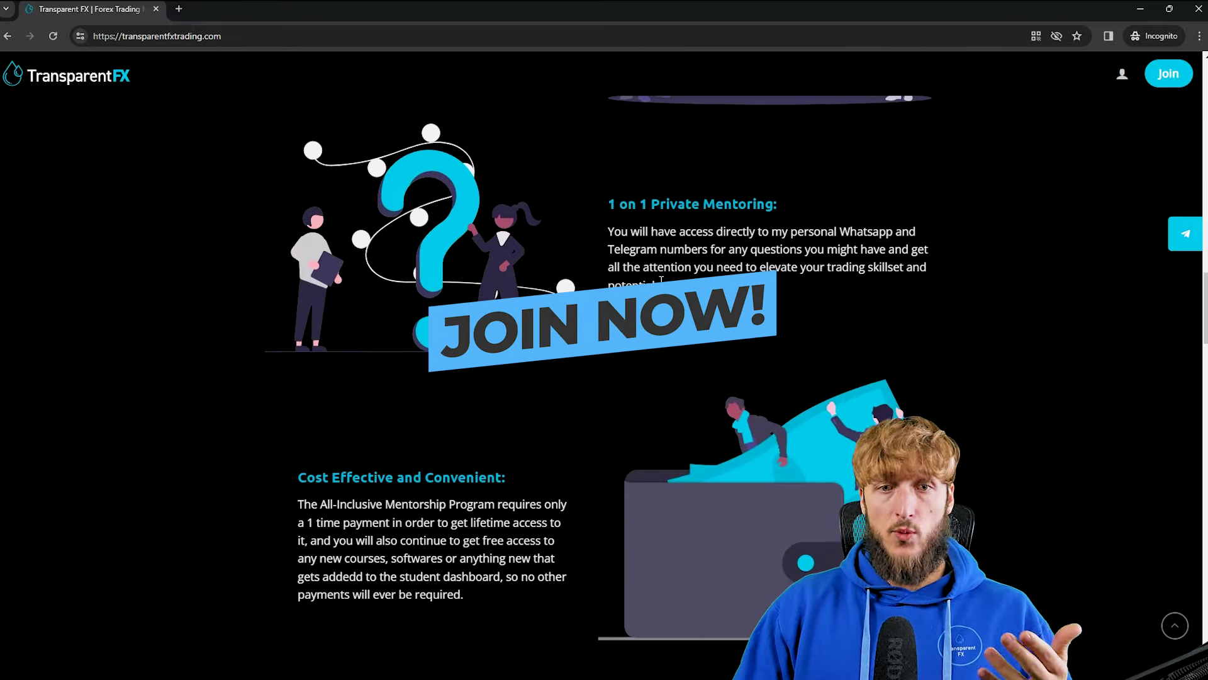
scroll(661, 280, "down", 8)
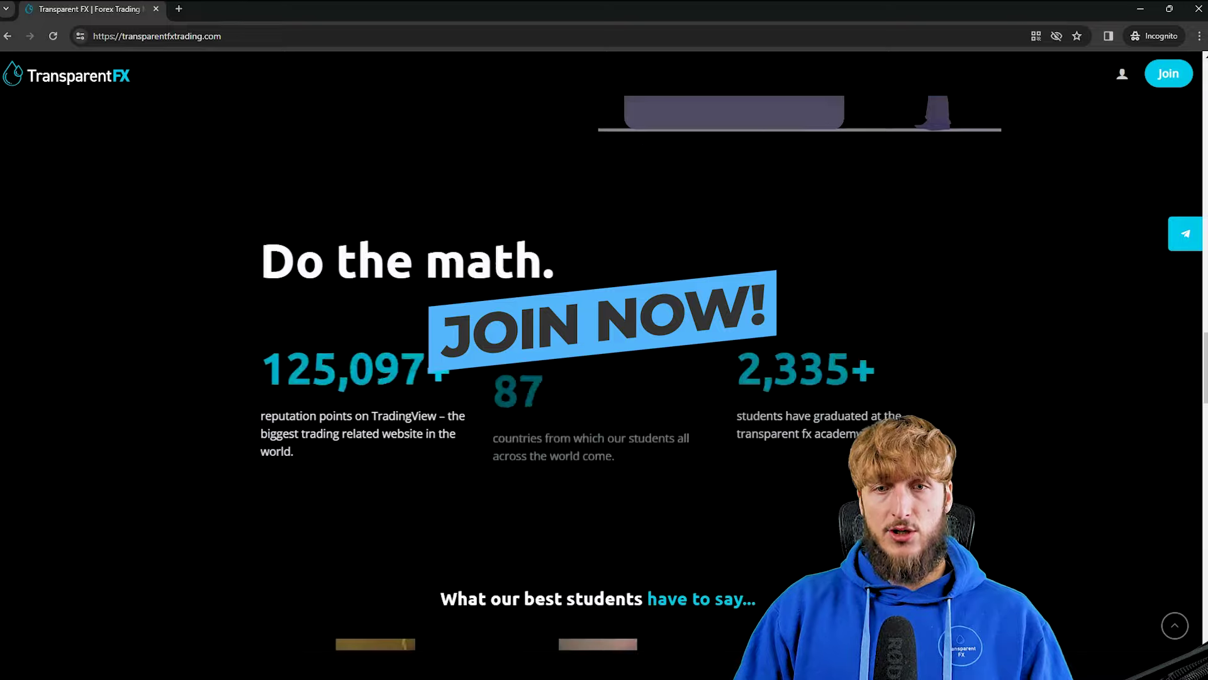
scroll(664, 287, "down", 7)
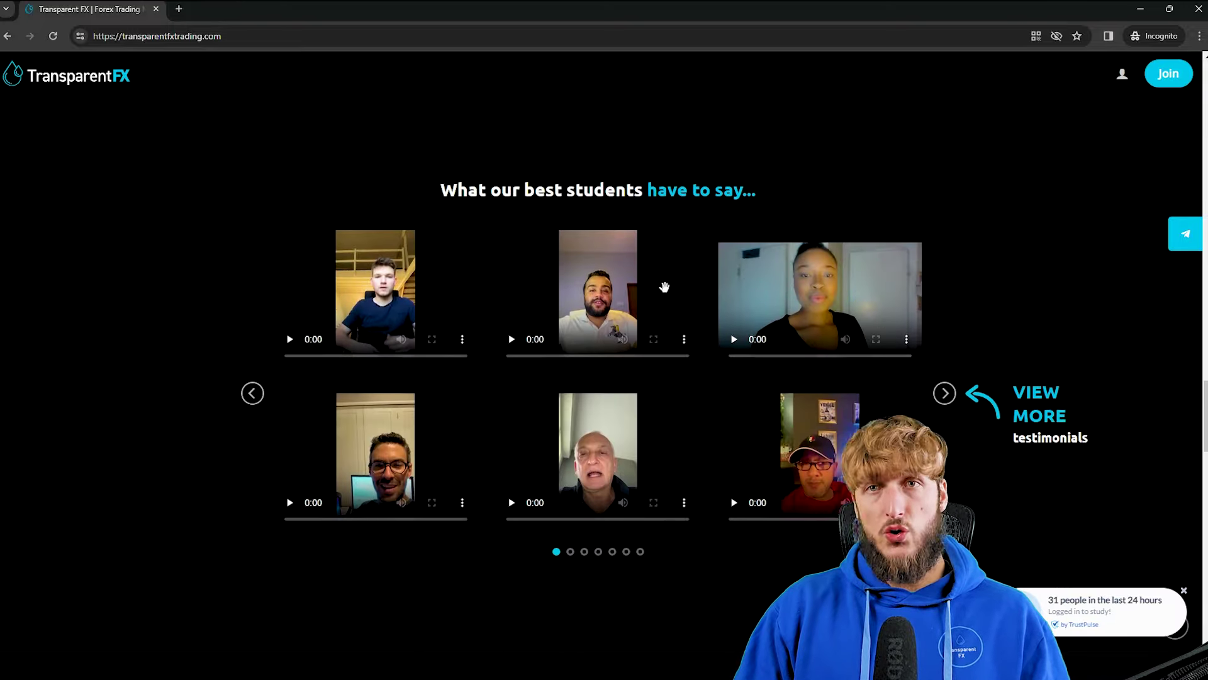
scroll(689, 329, "up", 20)
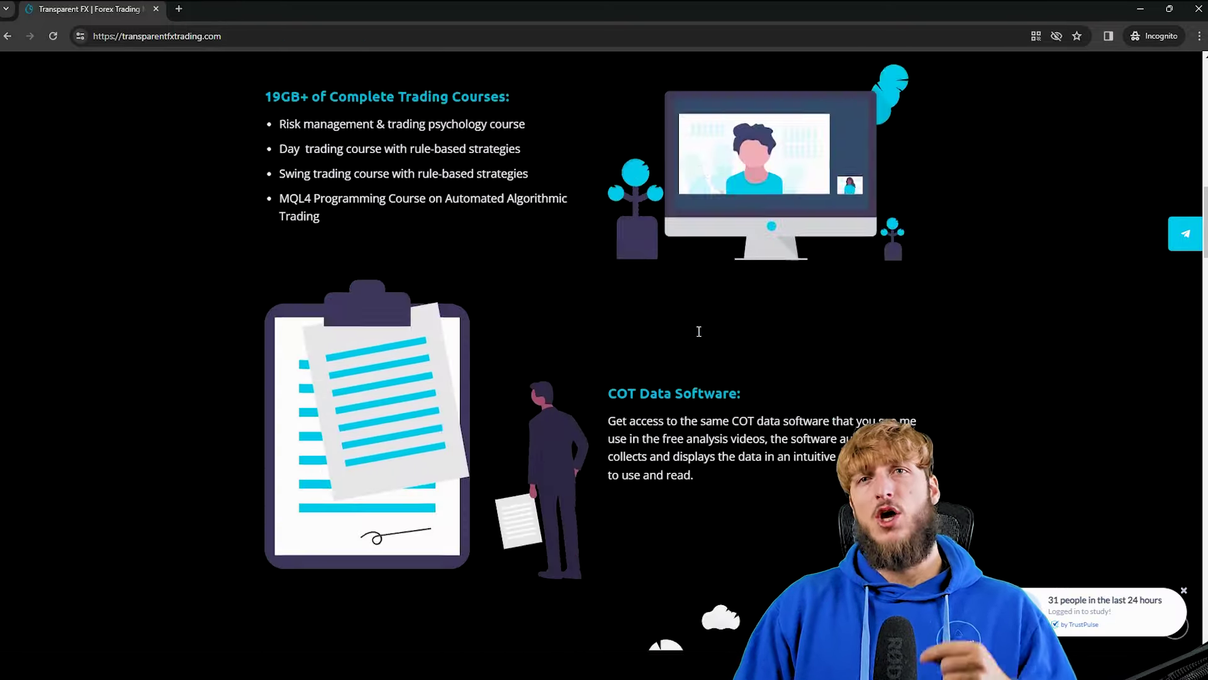
scroll(700, 328, "up", 15)
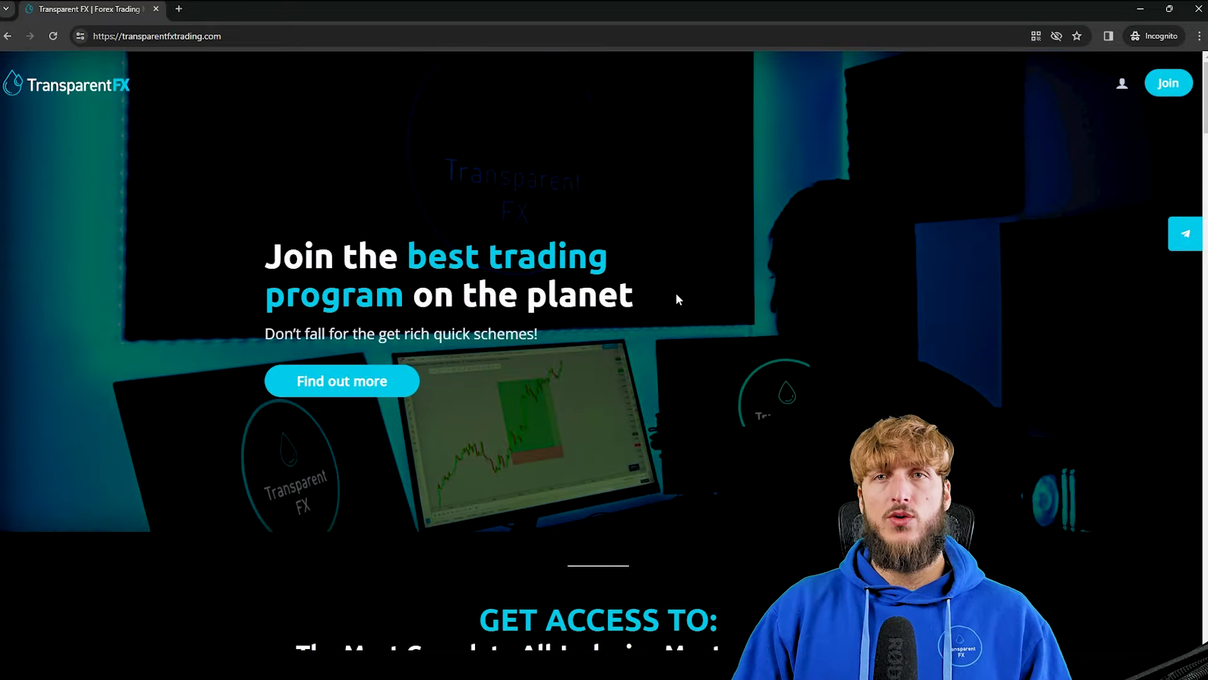